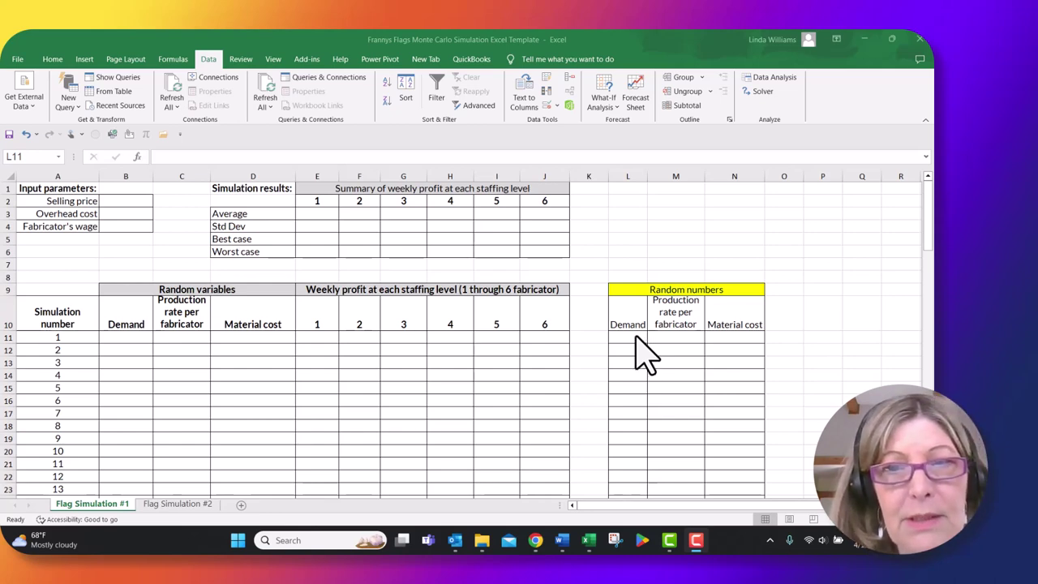
Step: Start Random Number Generation for the Demand random numbers, with 1 variable and 100 random numbers
click(637, 339)
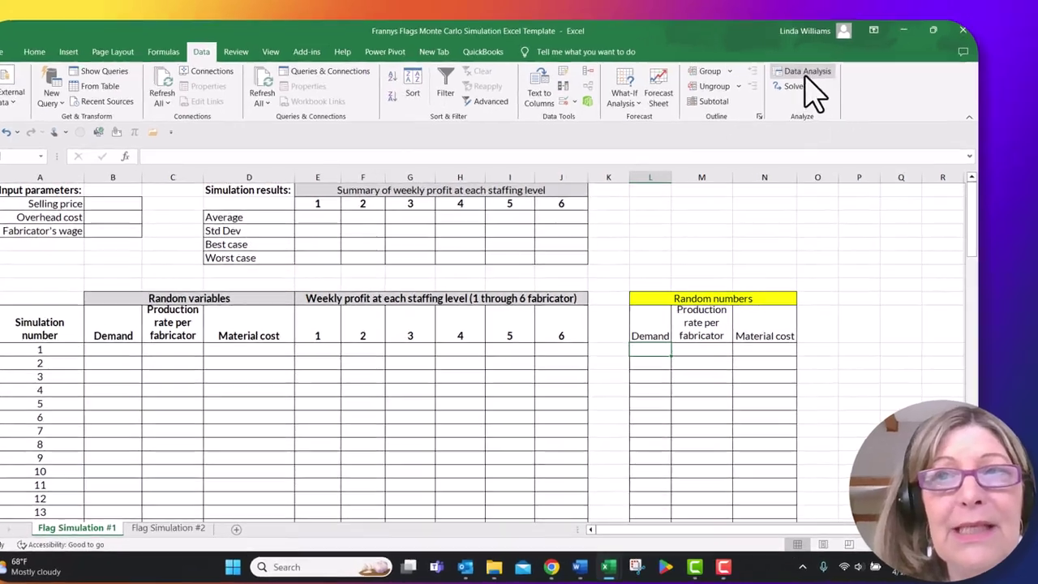
click(770, 77)
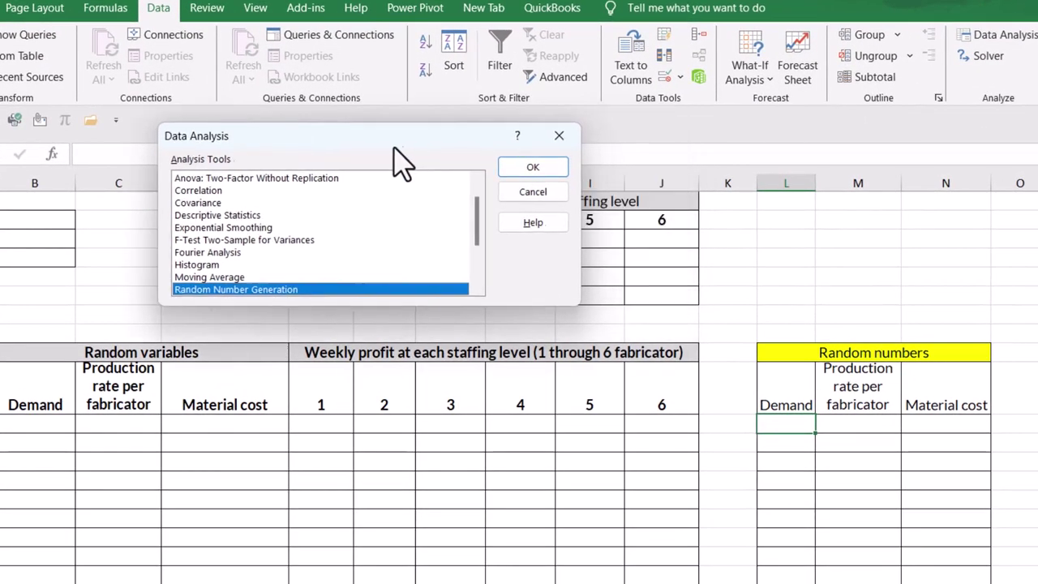
click(515, 172)
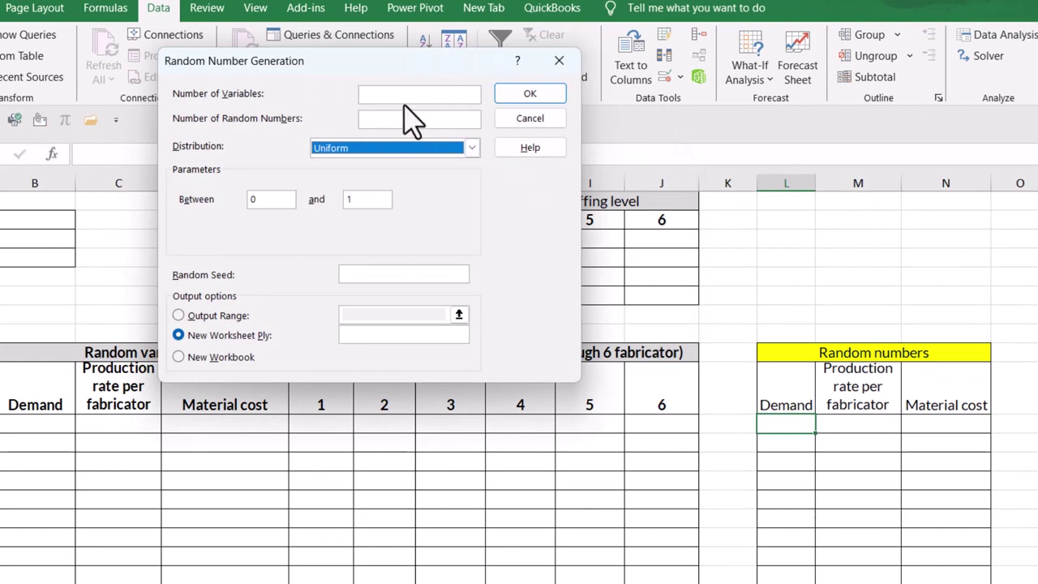
click(404, 96)
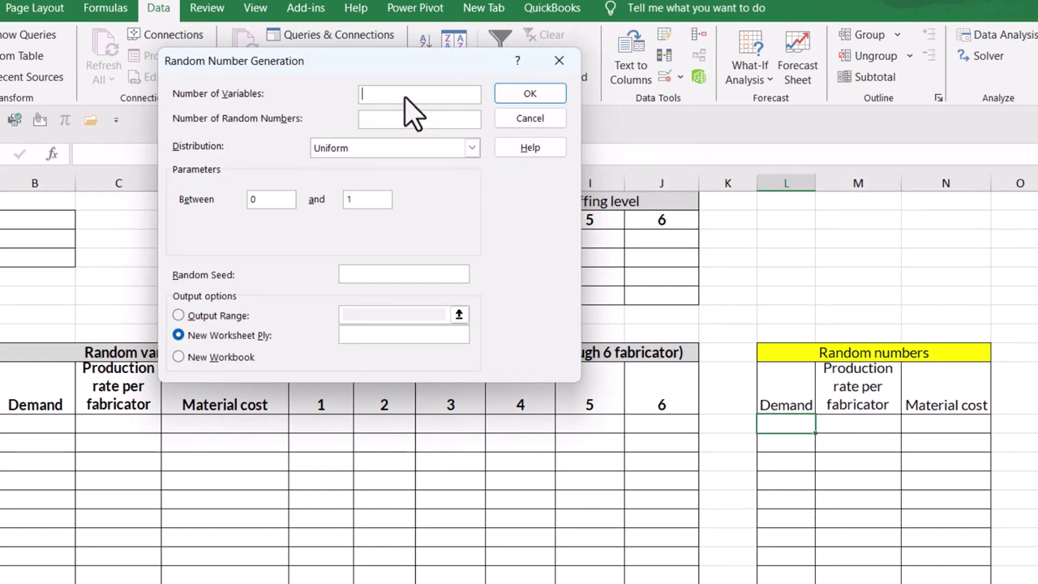
text(1)
click(386, 123)
text(100)
Step: Choose a Normal distribution with mean 140 and standard deviation 15.62, and set the random seed to 1
click(471, 149)
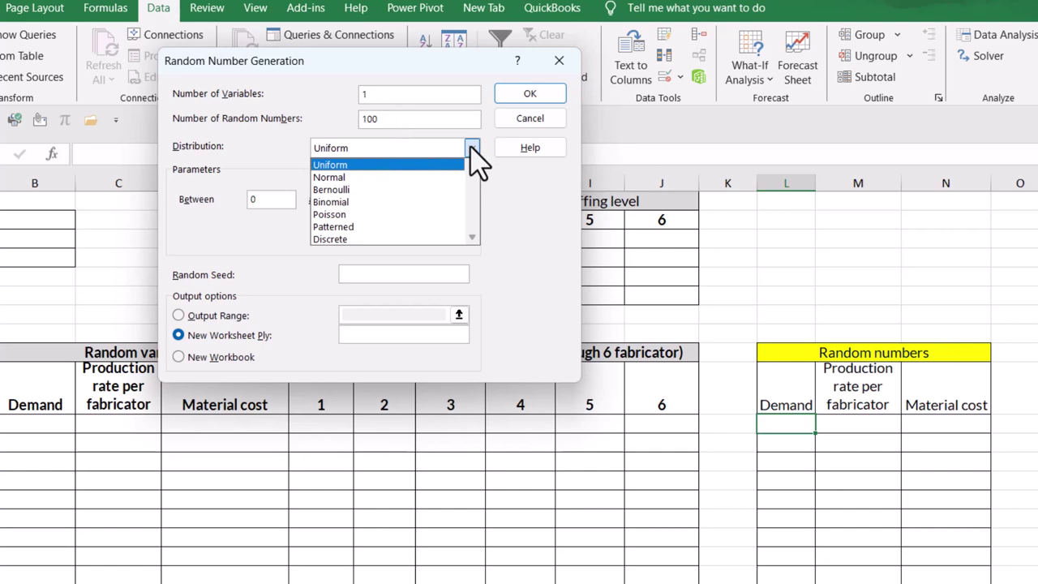
click(392, 176)
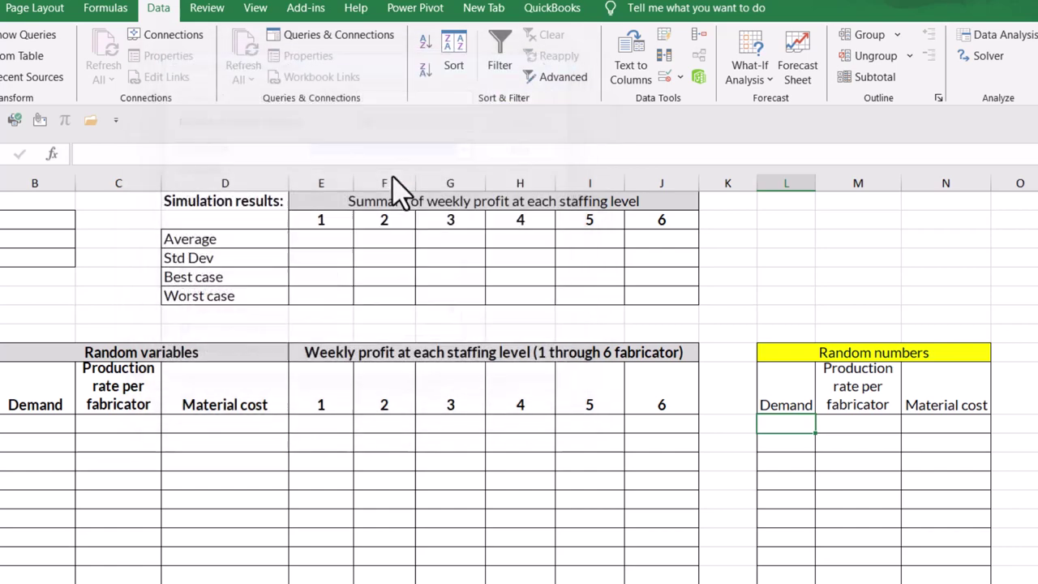
click(338, 195)
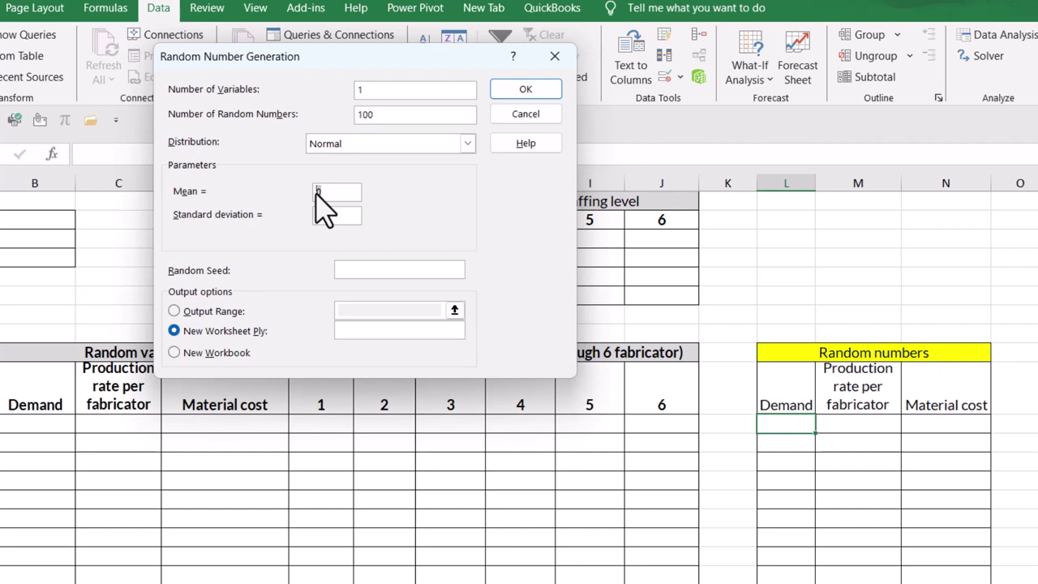
text(140)
double_click(318, 216)
text(15.62)
click(374, 270)
text(1)
Step: Set the output range to $L$11:$L$110 and generate the Demand random numbers
click(173, 311)
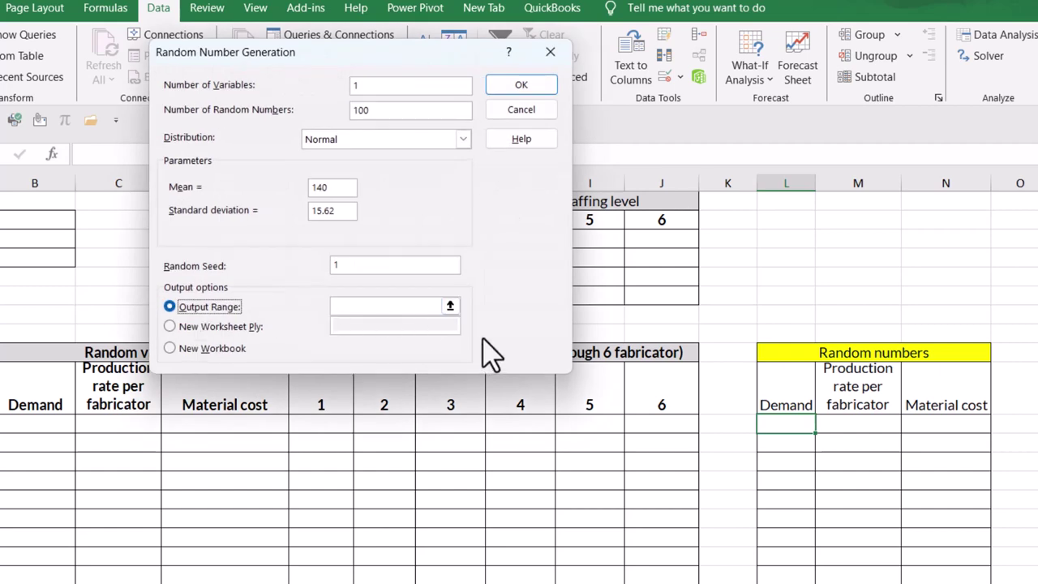
click(450, 307)
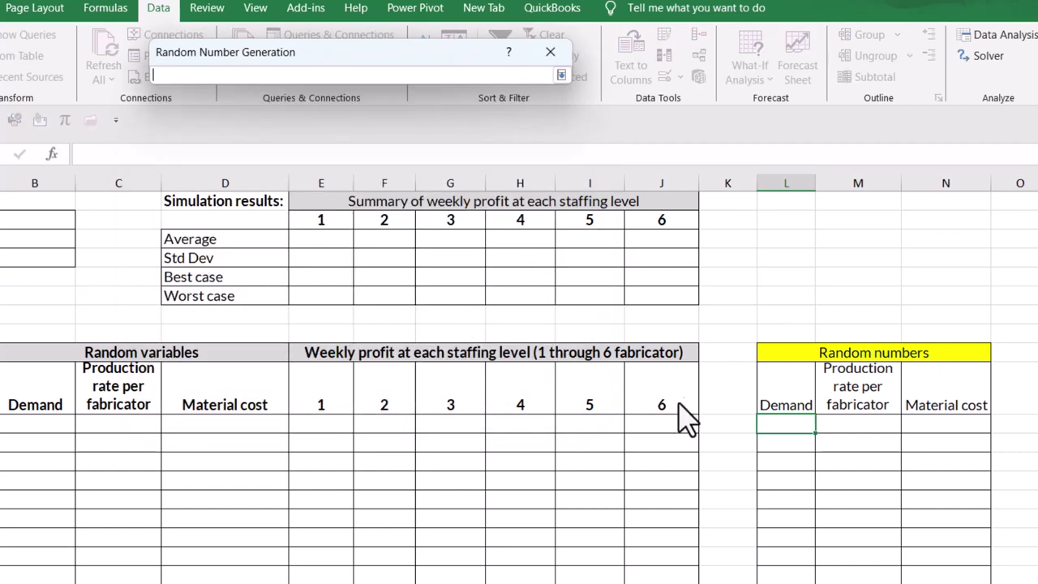
click(780, 427)
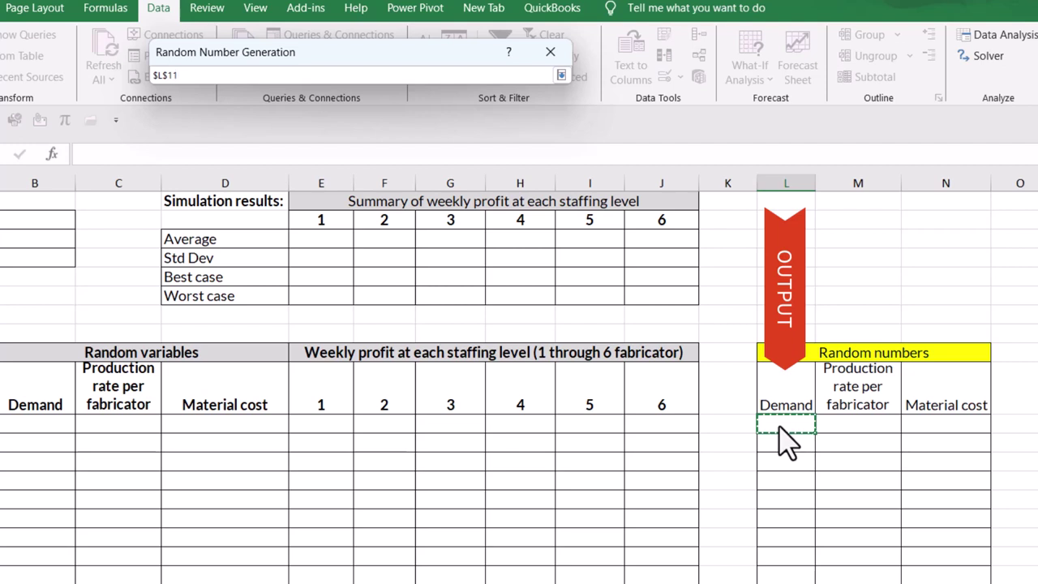
shift+click(780, 428)
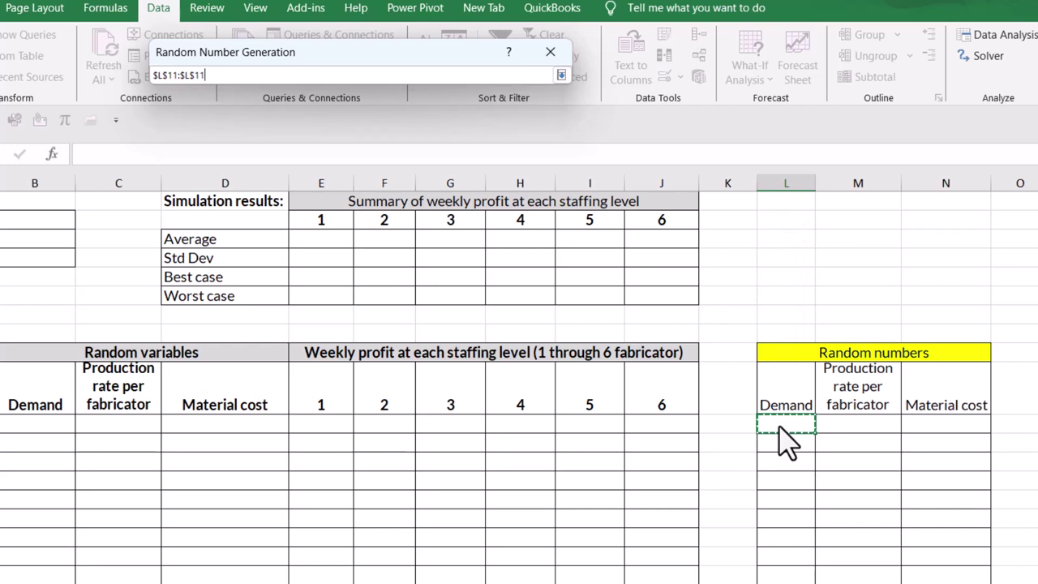
text(0)
click(560, 75)
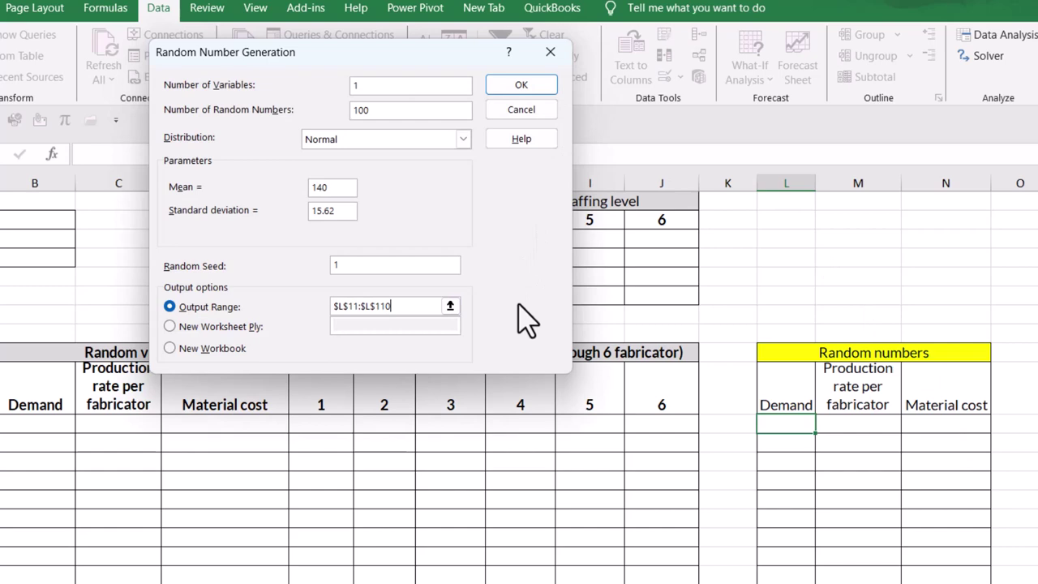
click(521, 86)
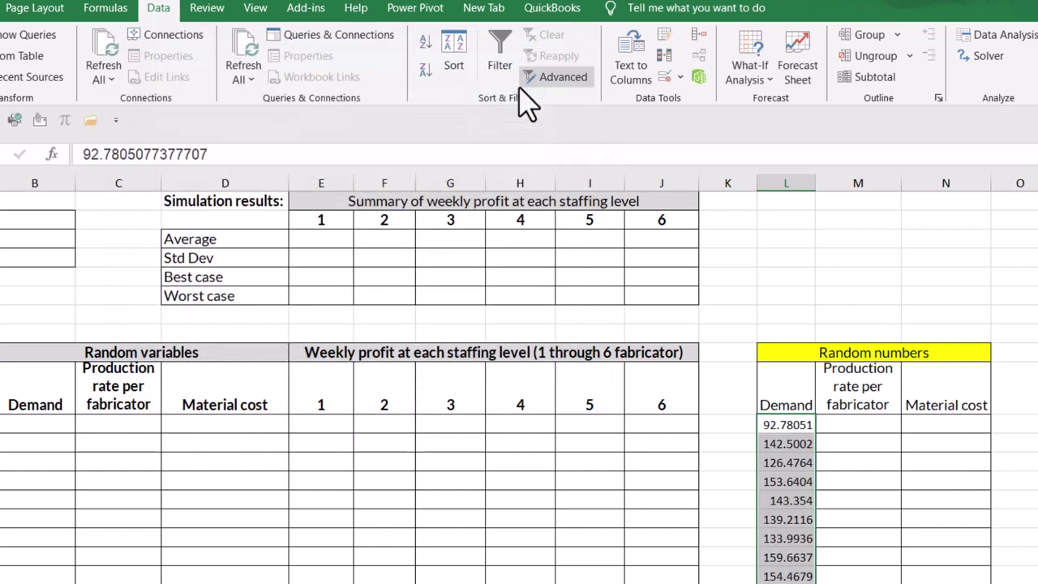
Step: Enter =ROUND(L11,0) in B11 to round the first Demand random number to a whole number
scroll(776, 528, down, 10)
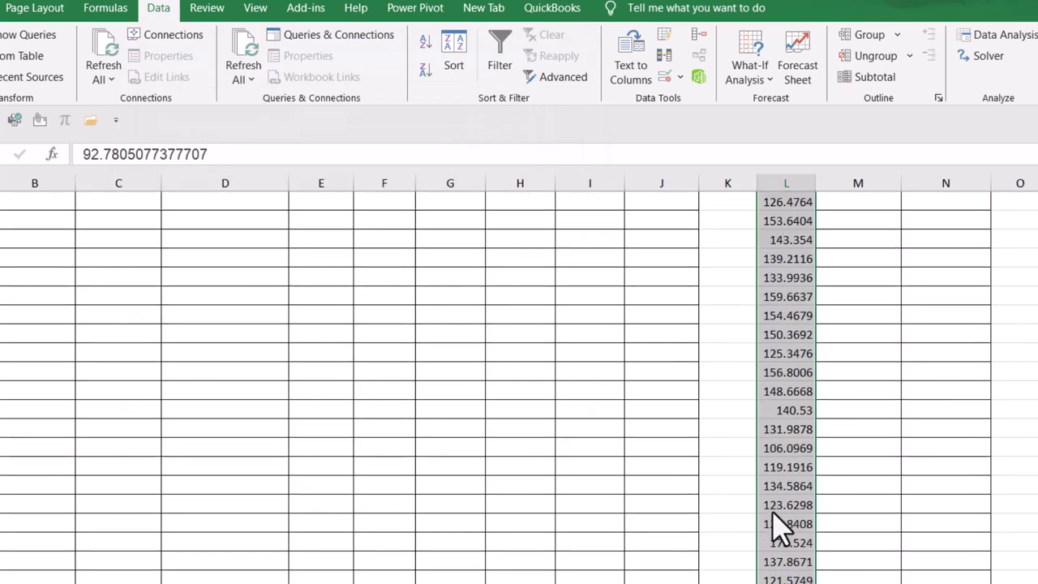
scroll(776, 528, down, 9)
scroll(776, 528, up, 8)
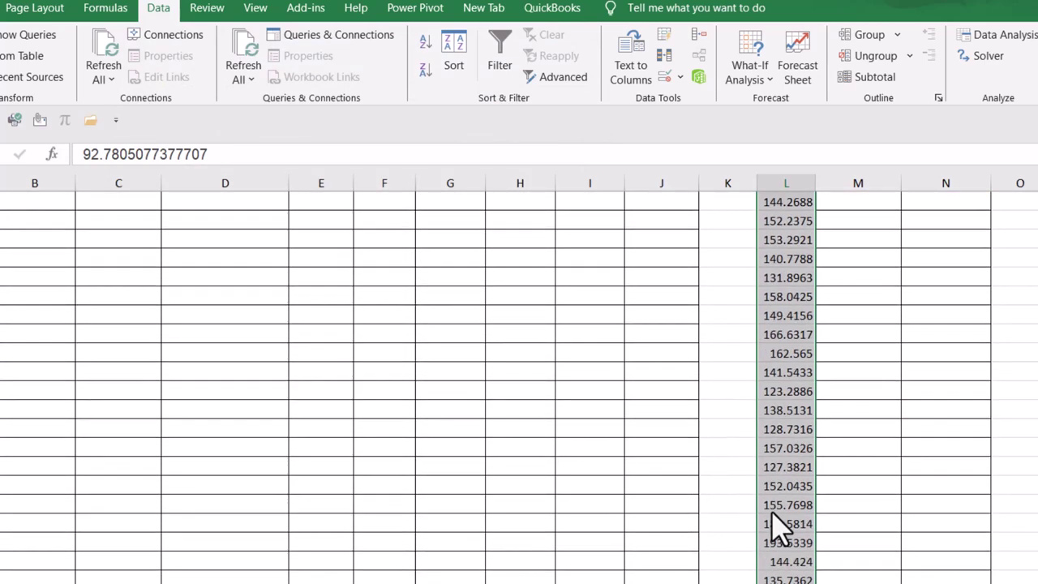
scroll(775, 523, up, 13)
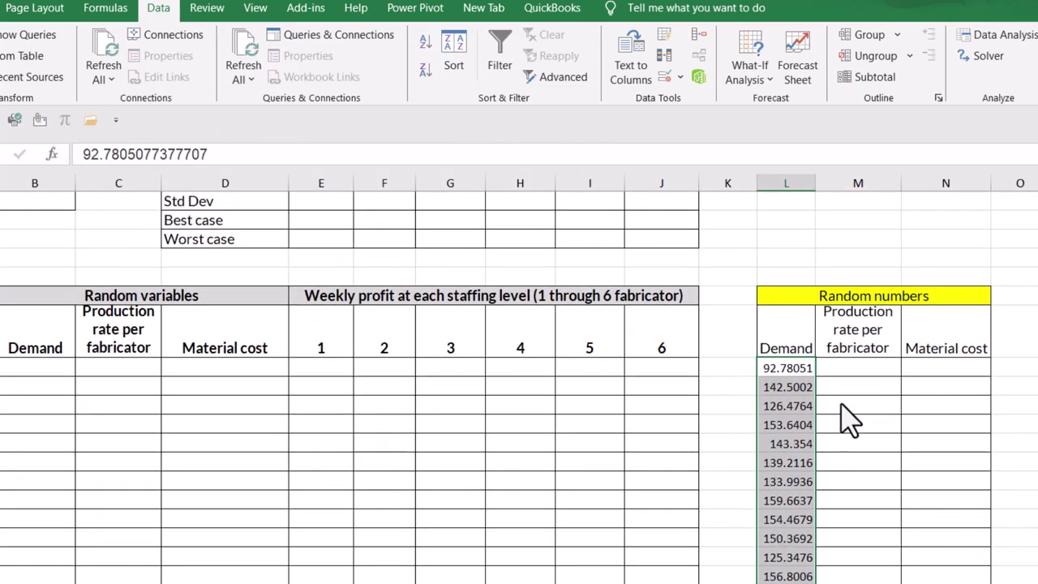
click(786, 370)
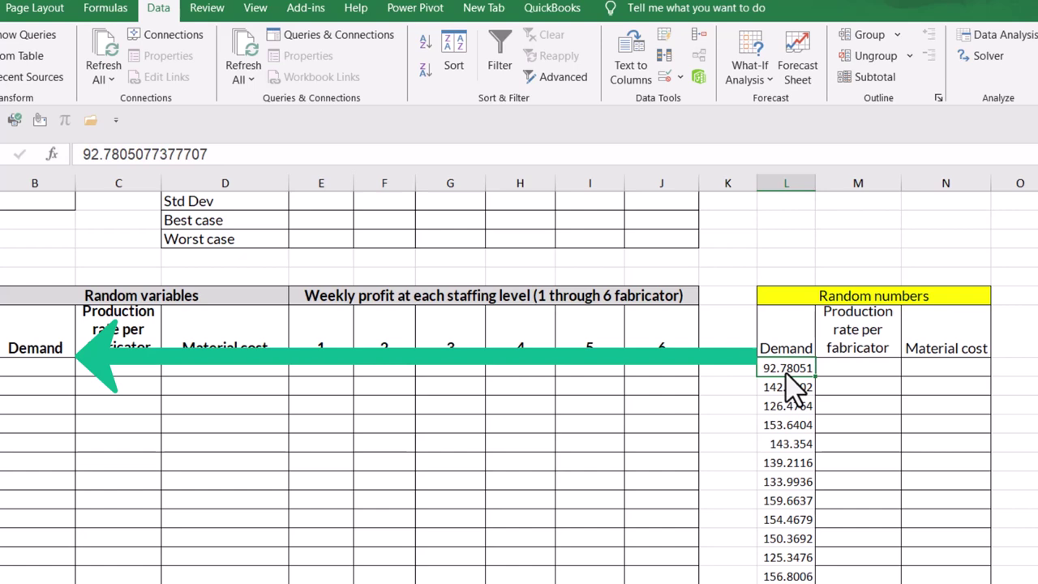
click(36, 369)
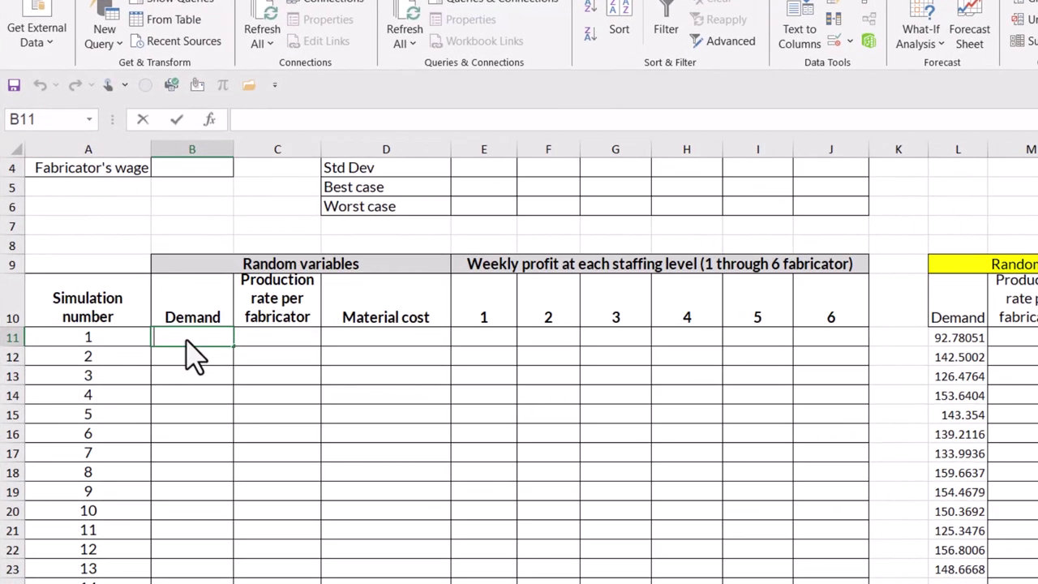
text(=RO)
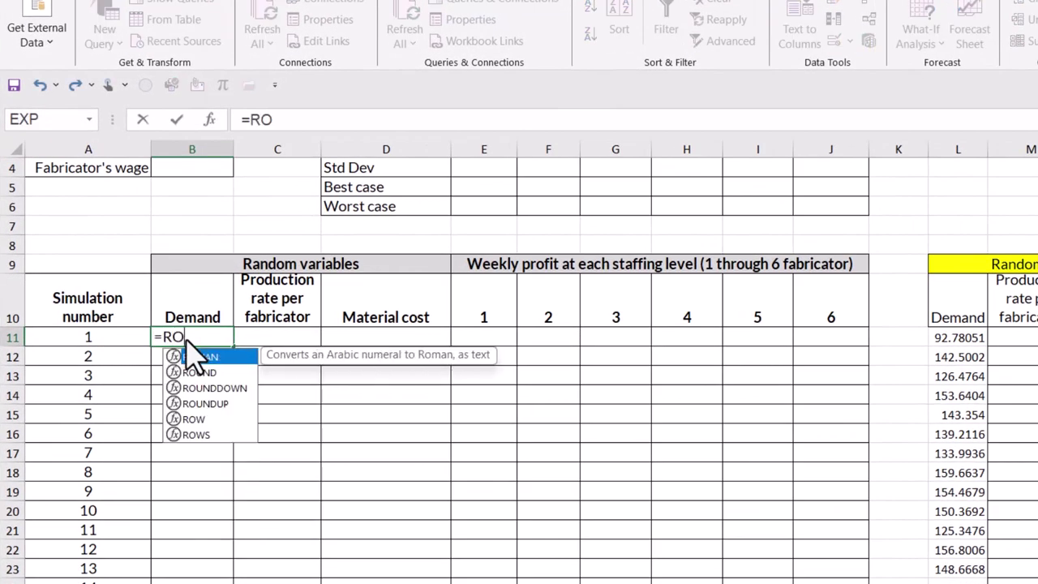
text(UND)
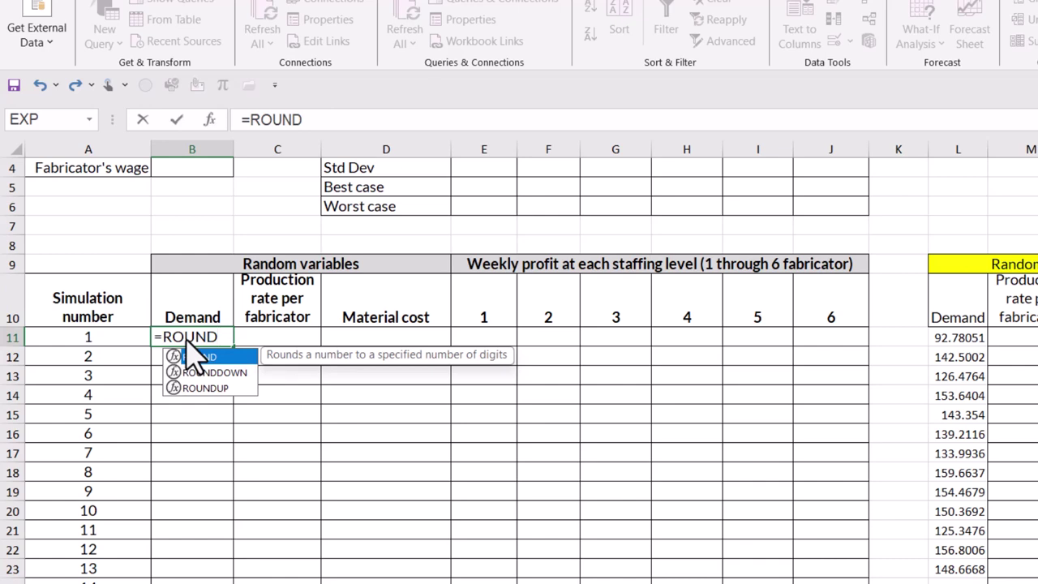
text(()
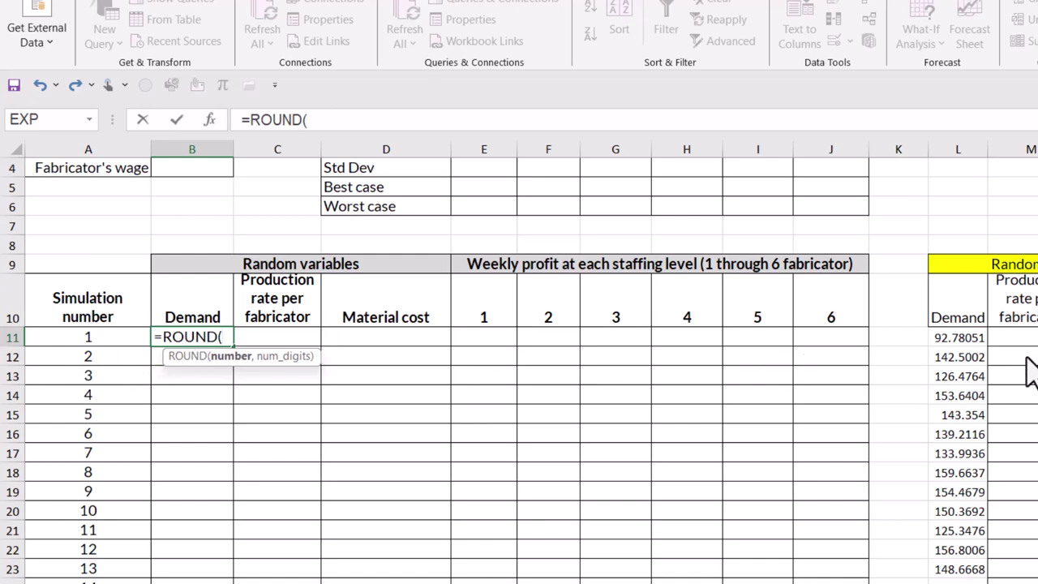
click(967, 342)
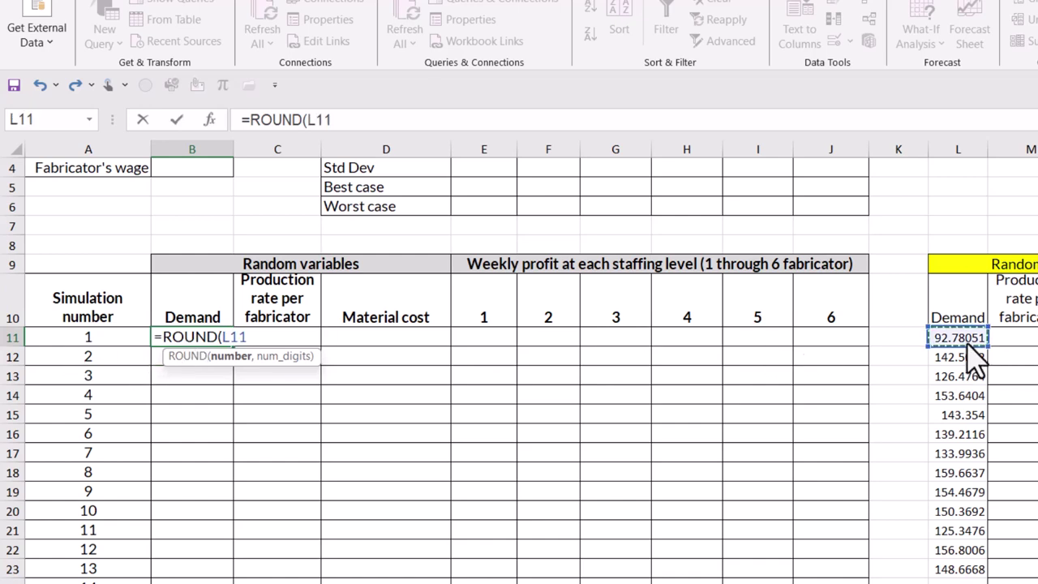
text(,)
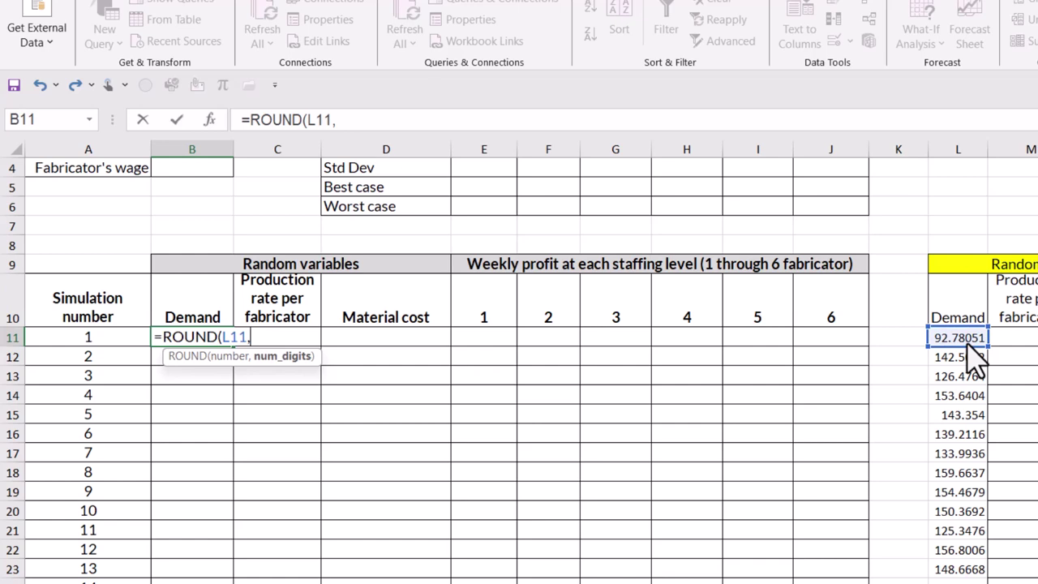
text(0))
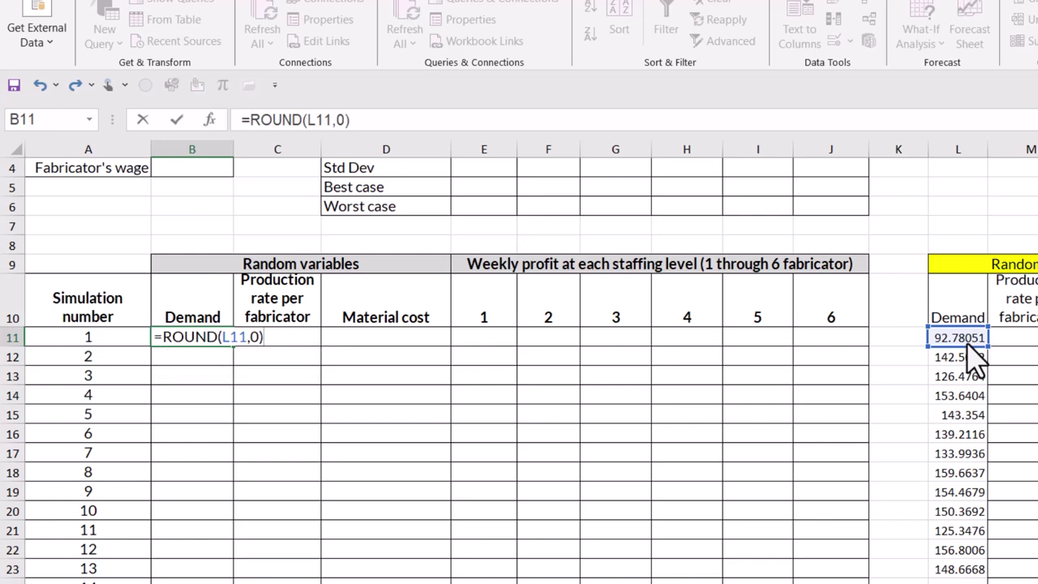
key(Return)
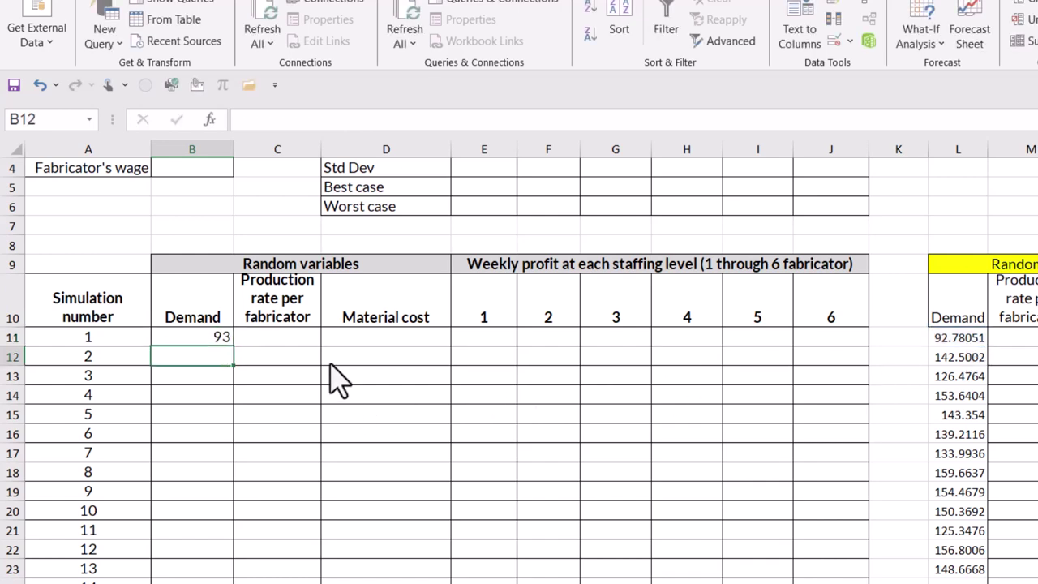
Step: Fill the rounding formula from B11 down the Demand column for the remaining simulations
click(225, 340)
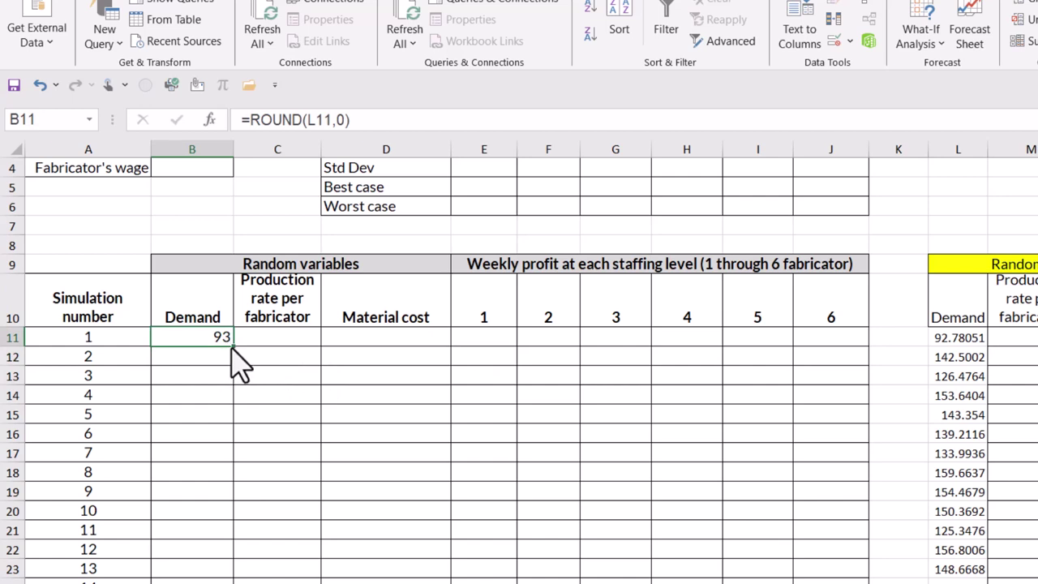
drag(233, 347, 227, 583)
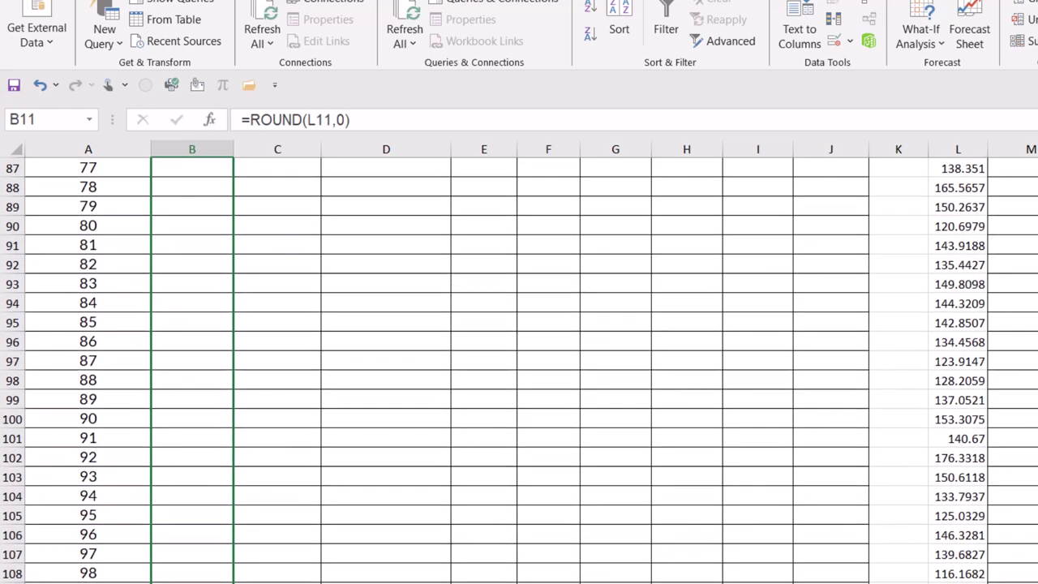
key(ctrl+d)
Step: Centre the contents of column B horizontally
scroll(266, 579, up, 17)
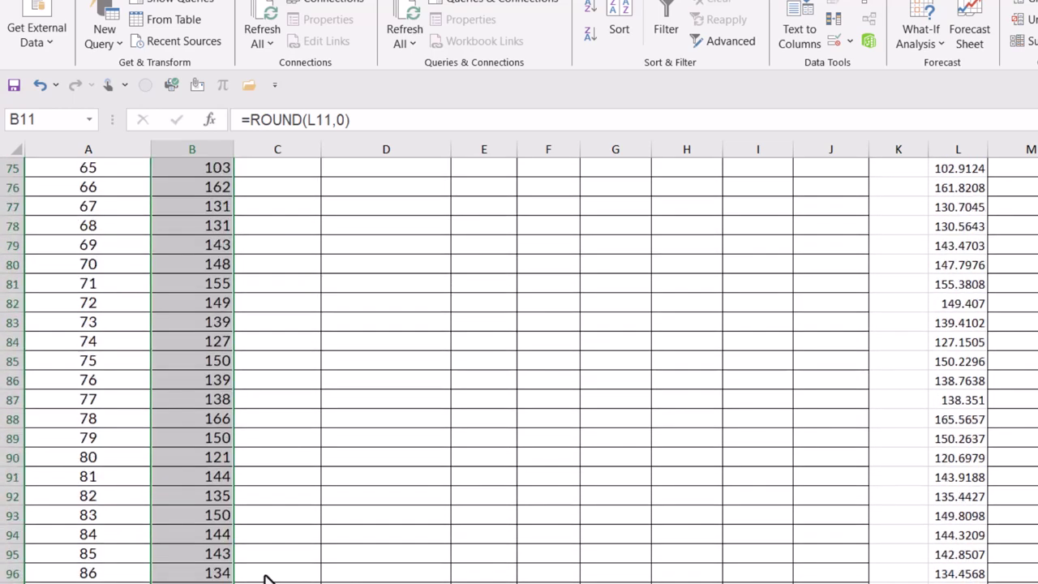
scroll(266, 579, up, 11)
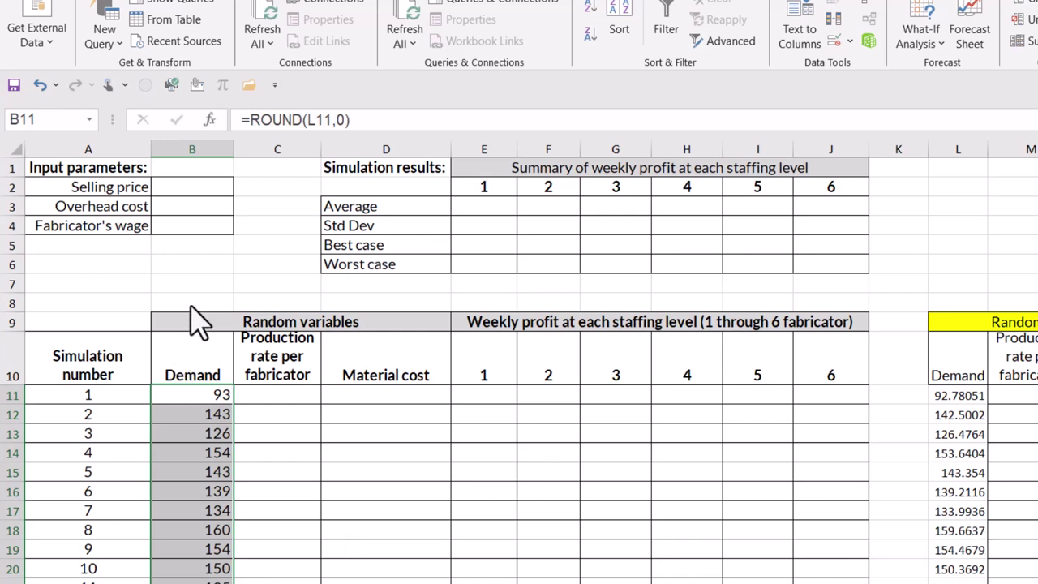
click(188, 150)
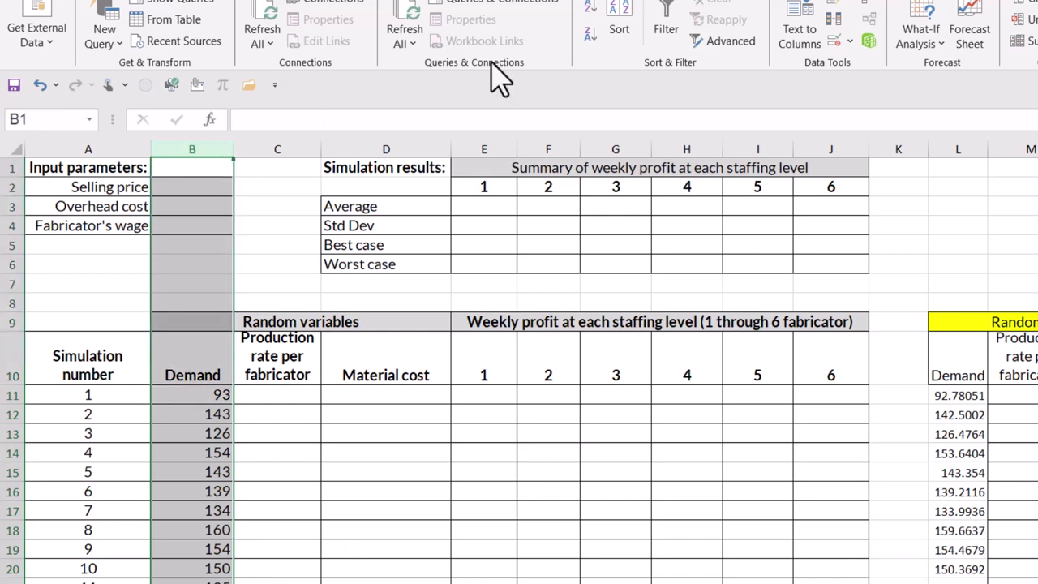
click(69, 0)
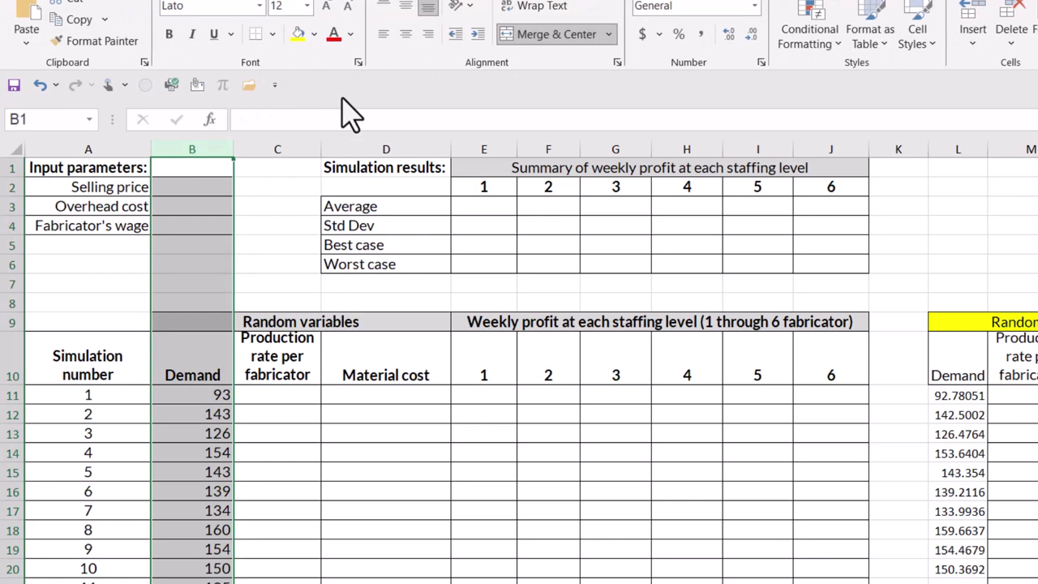
click(406, 34)
click(365, 473)
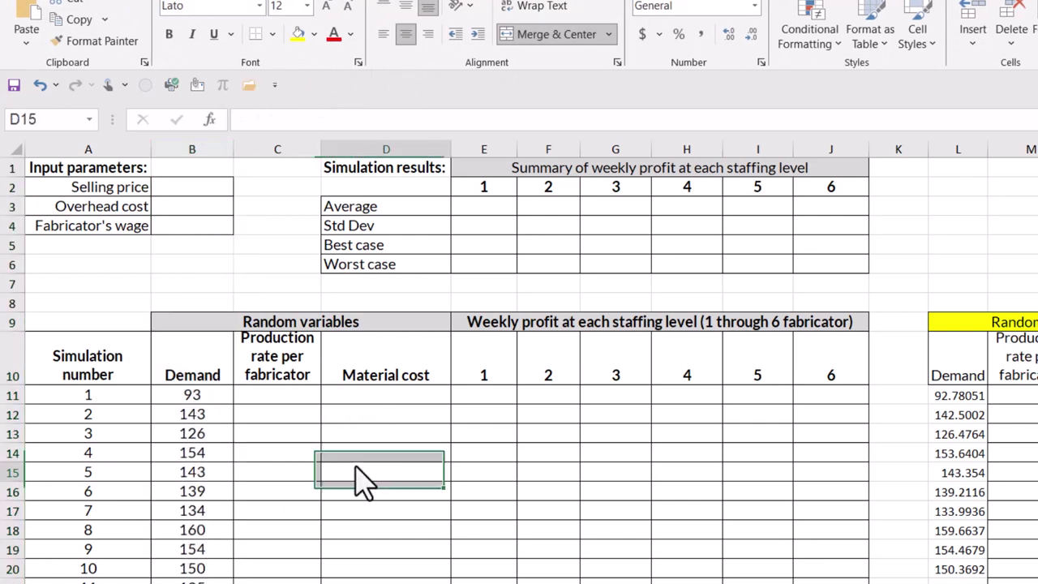
Step: Open random number generation for the Production rate per fabricator column, with 1 variable and 100 random numbers
click(294, 397)
click(1013, 395)
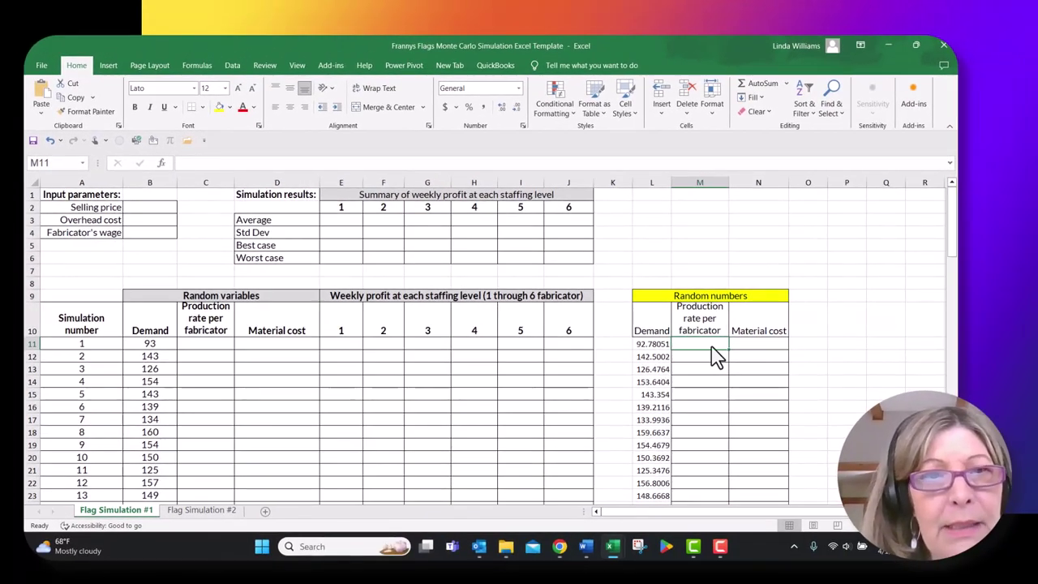
click(232, 66)
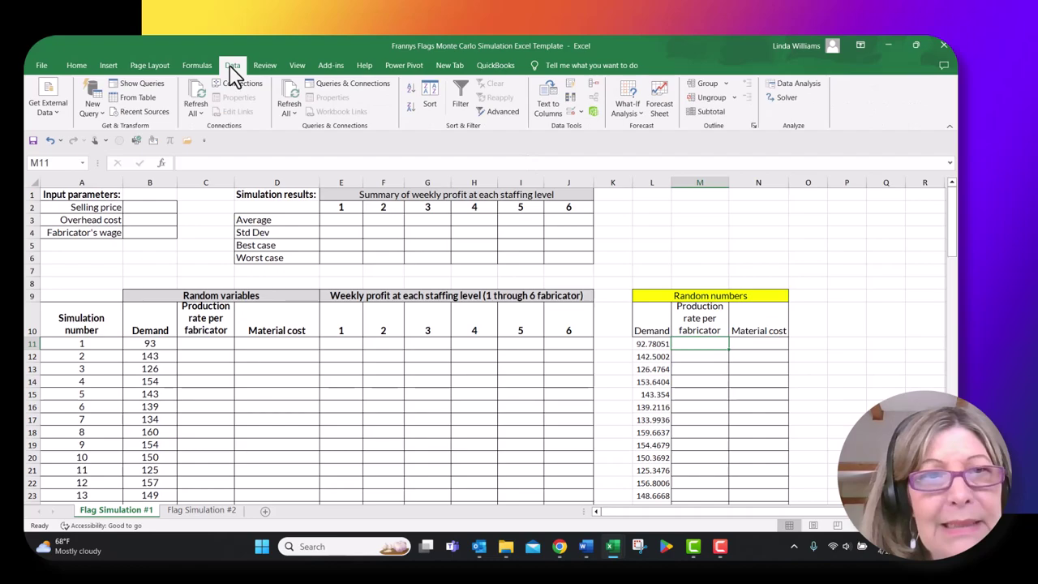
click(793, 84)
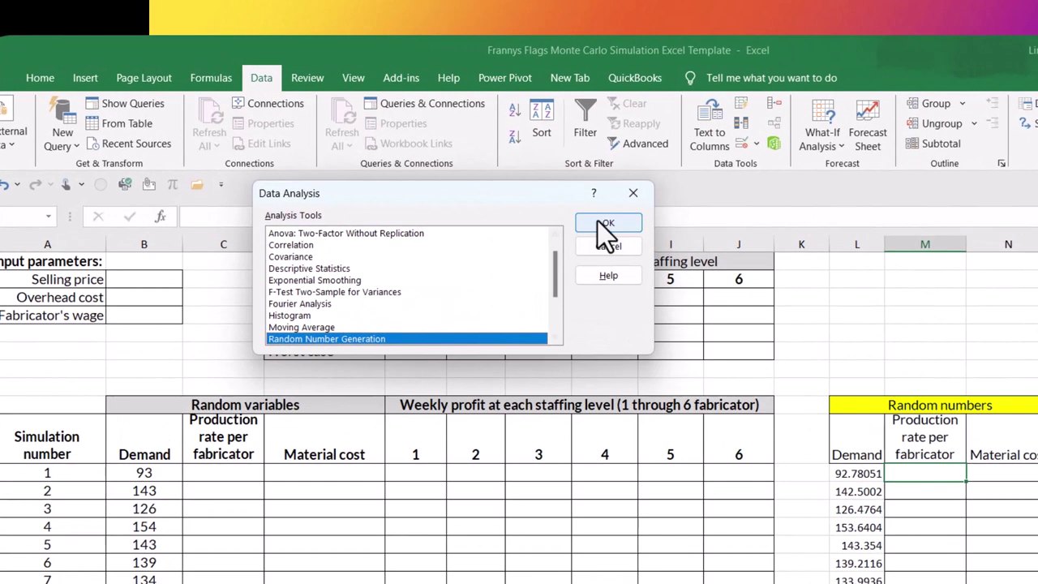
click(604, 223)
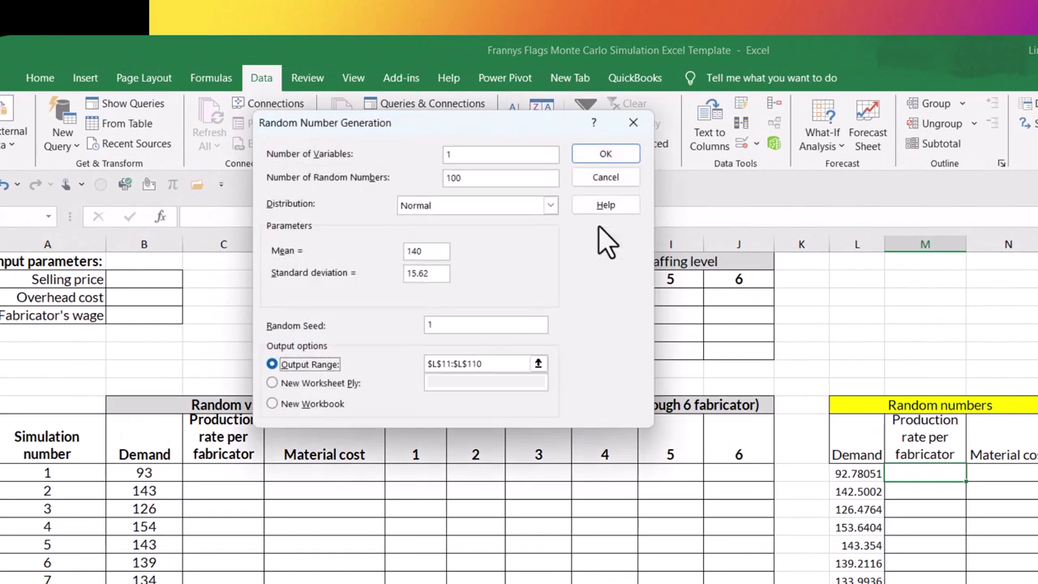
click(465, 154)
click(469, 177)
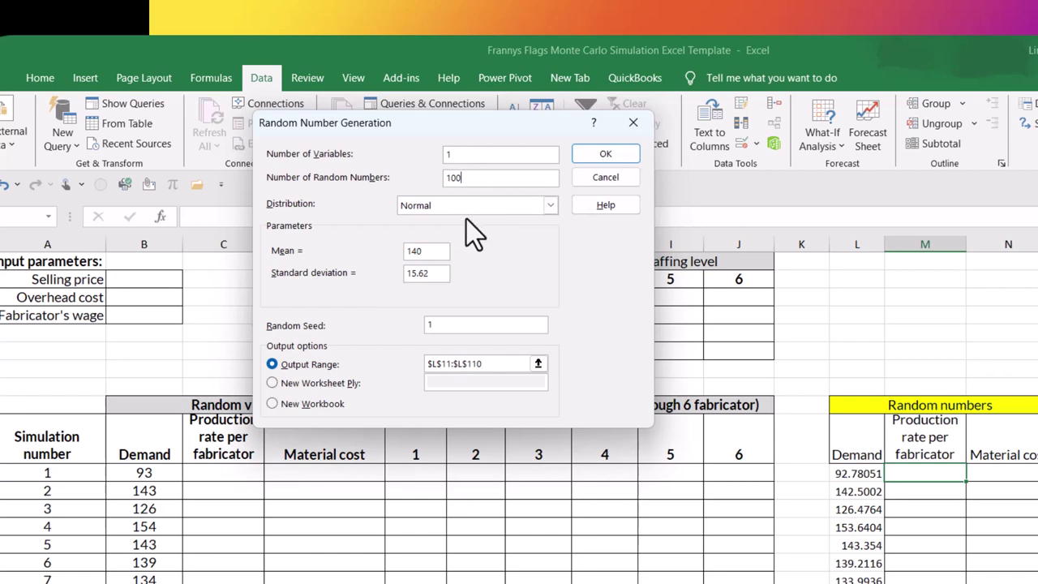
Step: Set the random numbers to a Uniform distribution between 32 and 42
click(550, 205)
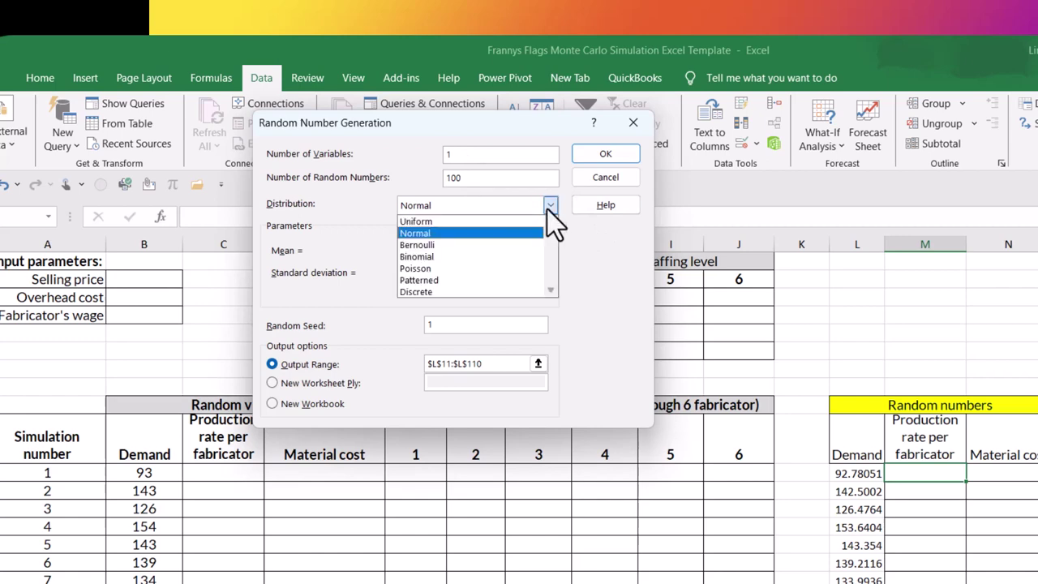
click(459, 221)
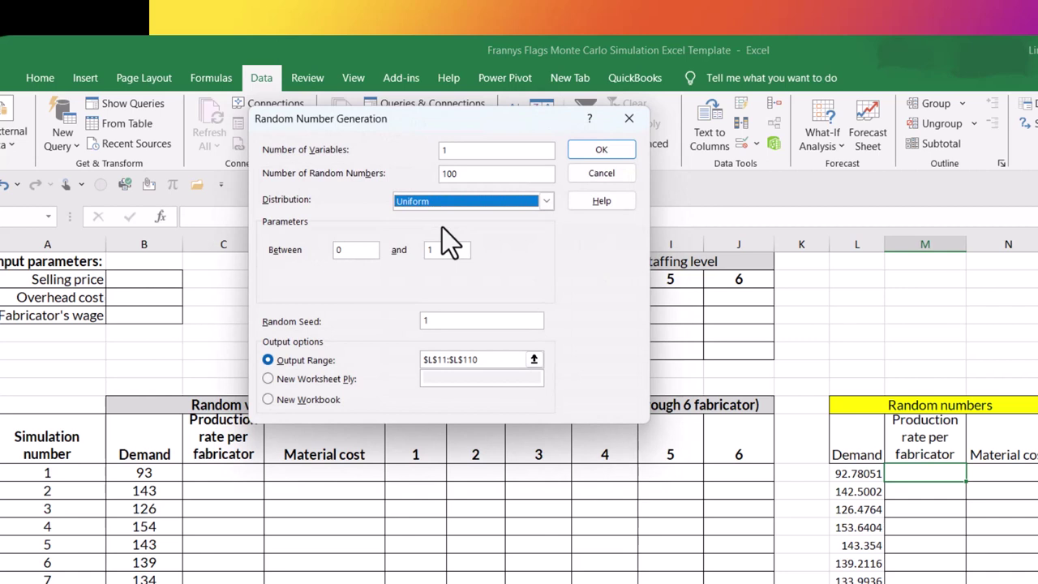
click(335, 250)
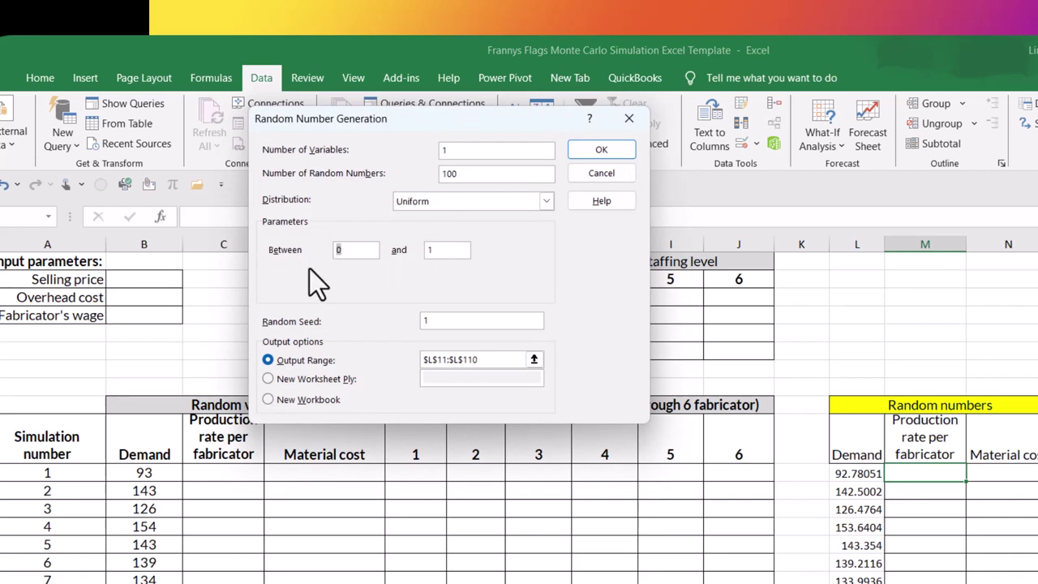
text(32)
double_click(425, 247)
Step: Set the output range to $M$11:$M$110 and generate the Production rate random numbers
click(533, 360)
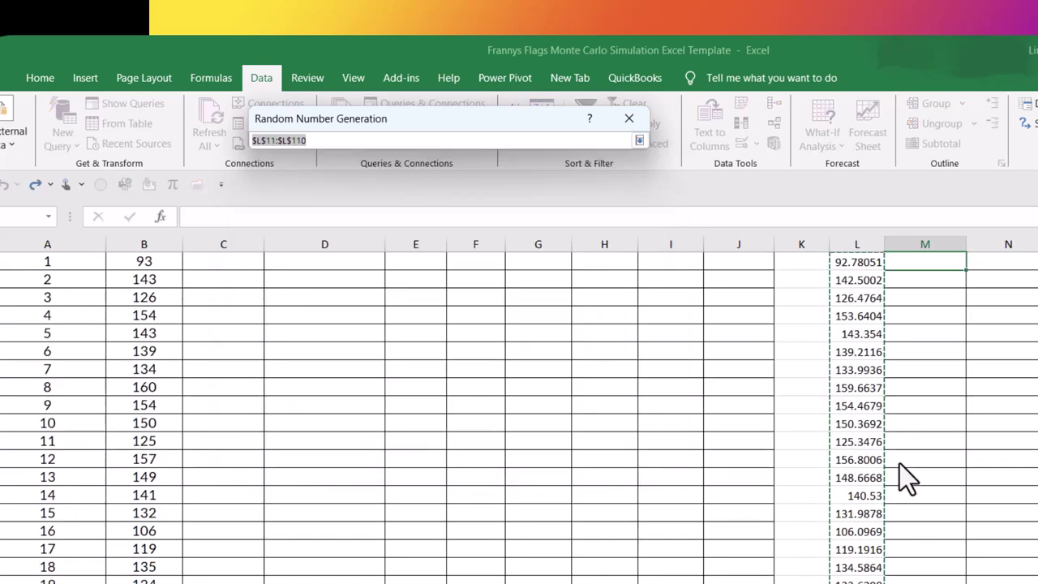
scroll(904, 480, up, 3)
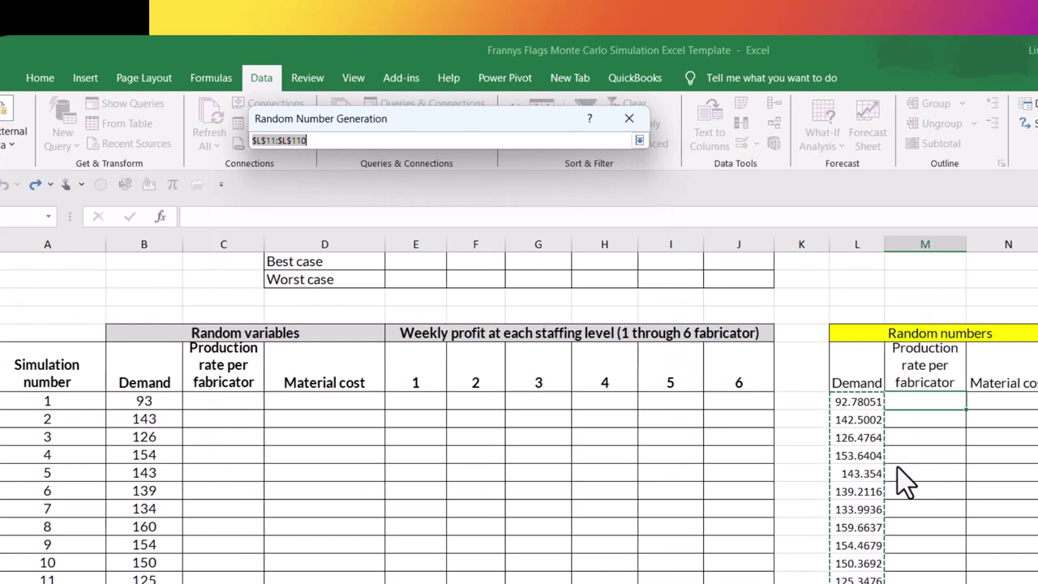
click(925, 407)
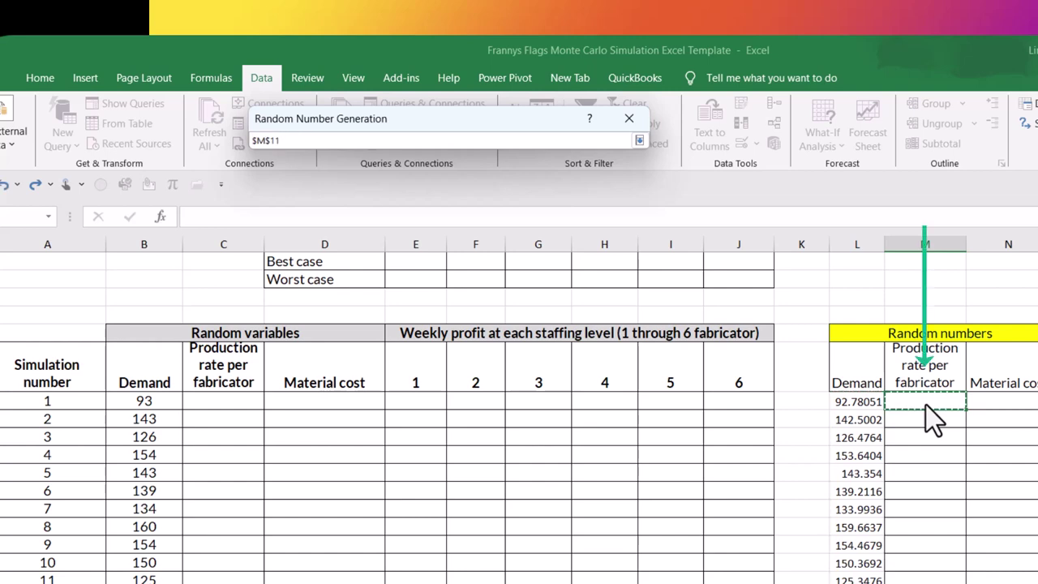
shift+click(926, 405)
text(0)
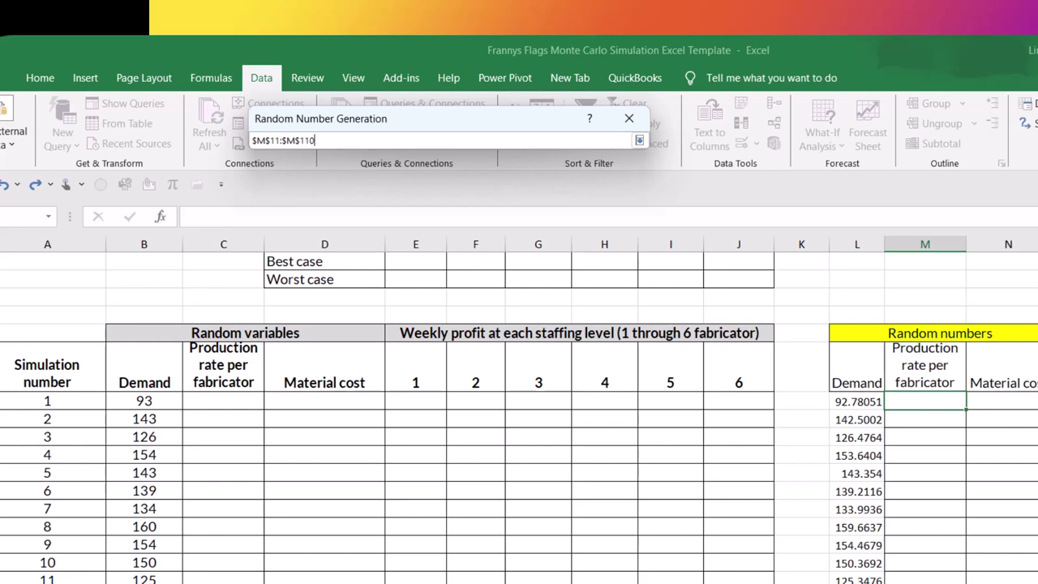
click(639, 142)
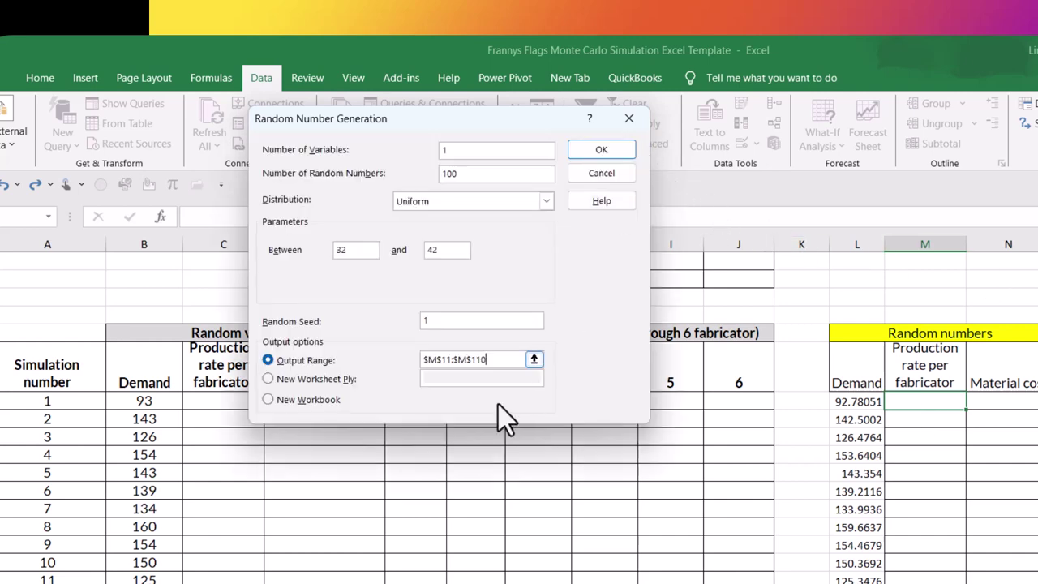
click(601, 153)
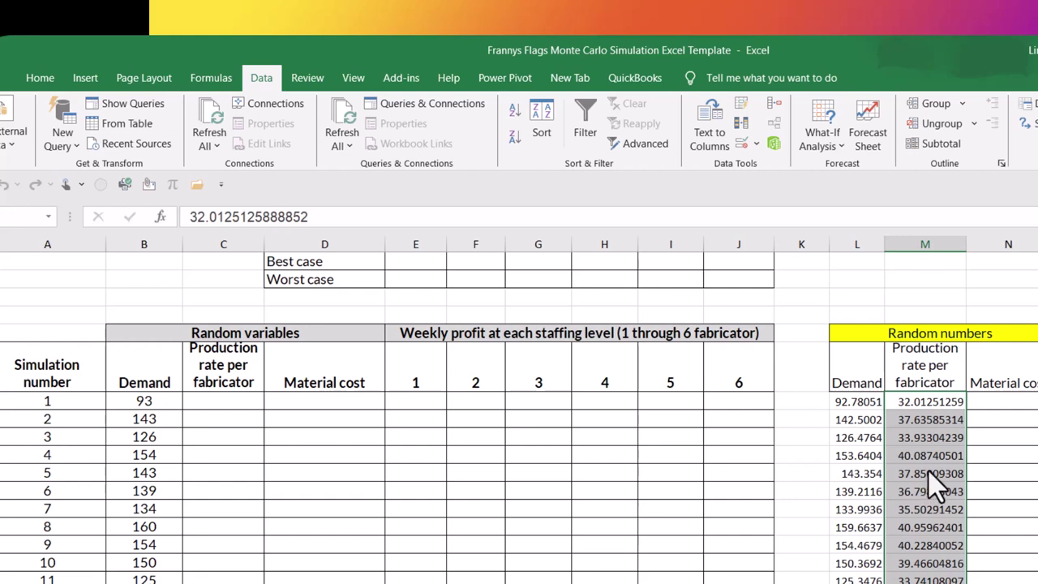
Step: Enter =ROUND(M11,0) in C11 to round the first Production rate random number to a whole number
click(235, 415)
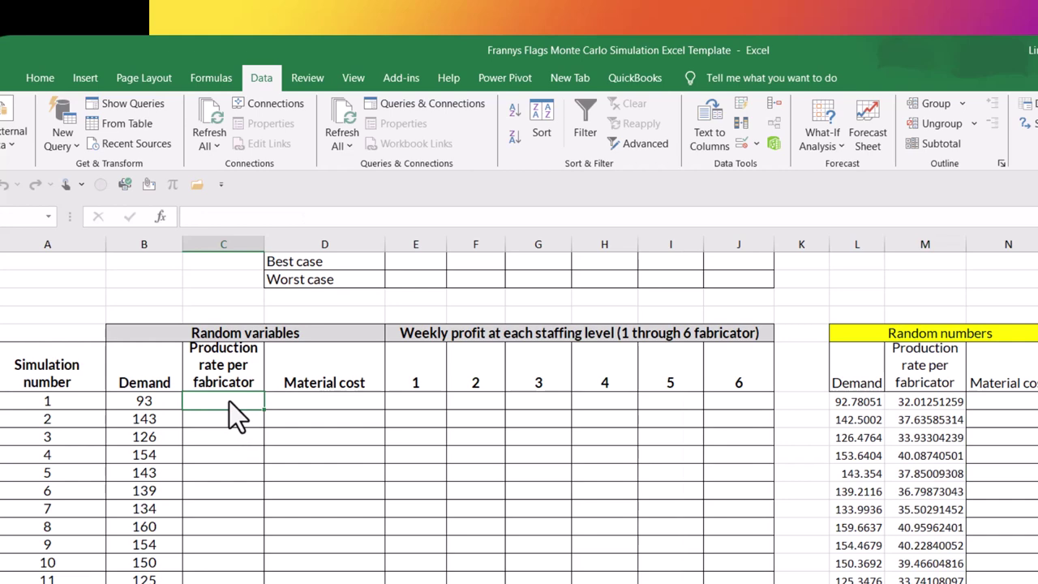
text(=)
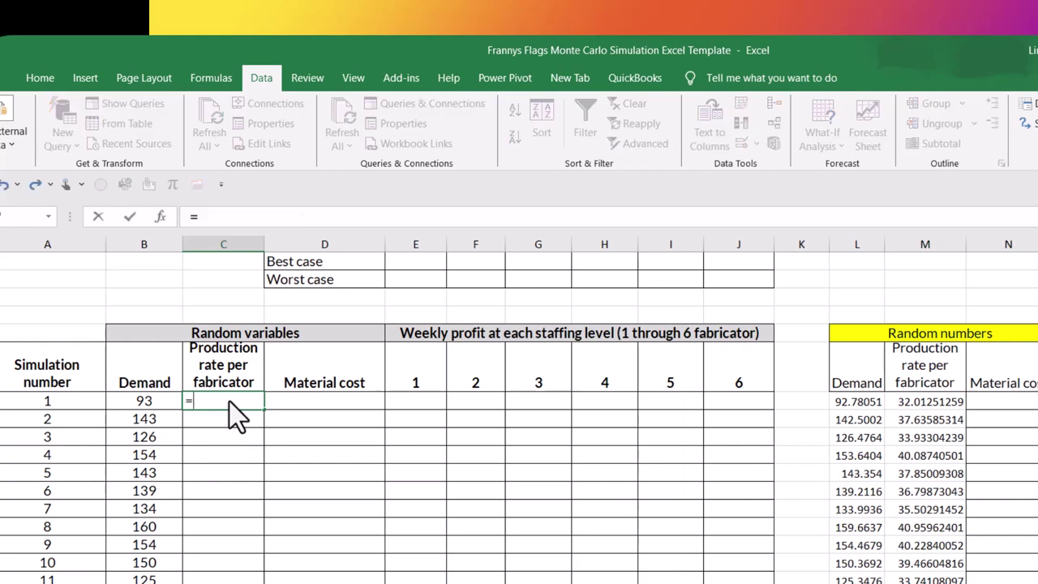
text(ROUND()
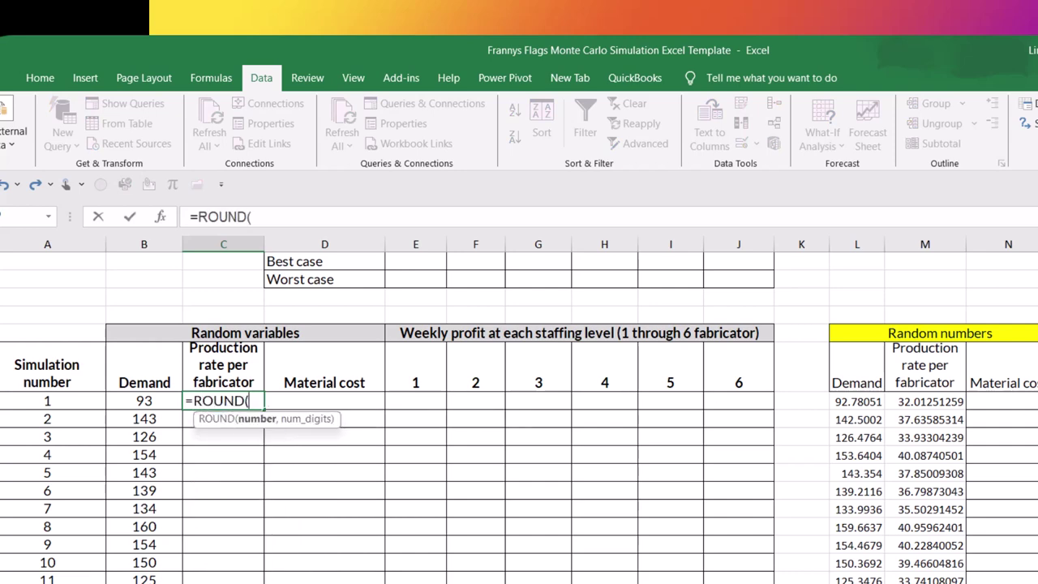
click(924, 401)
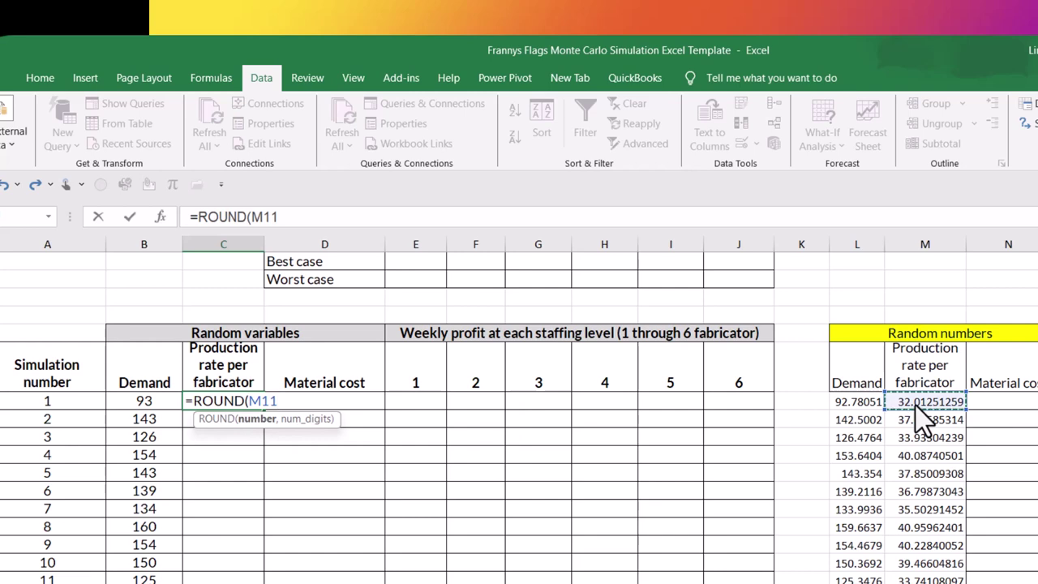
text(,0)
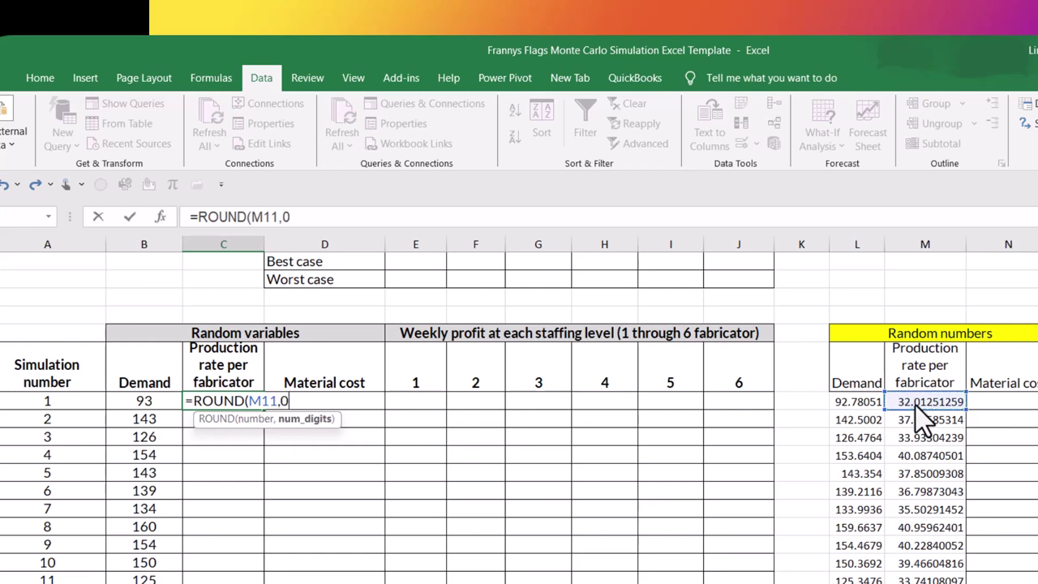
text())
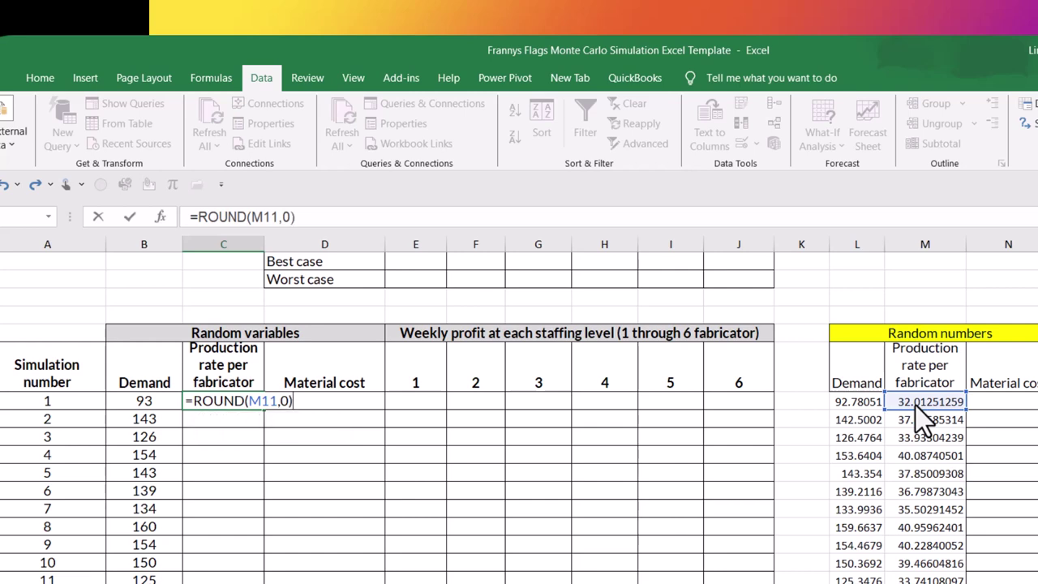
key(Return)
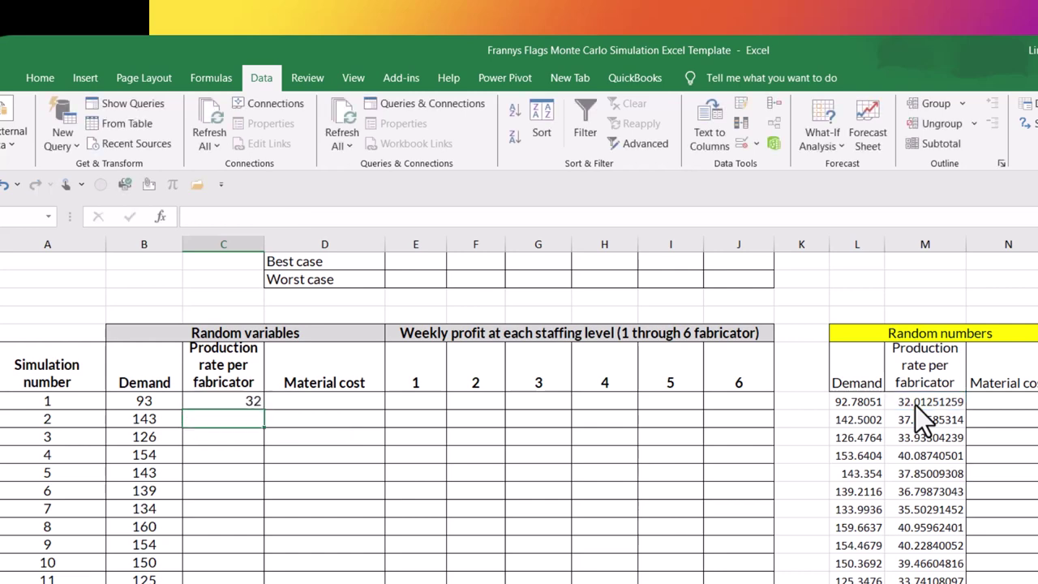
Step: Fill the rounding formula from C11 down the Production rate column for the remaining simulations and centre the values horizontally
click(248, 403)
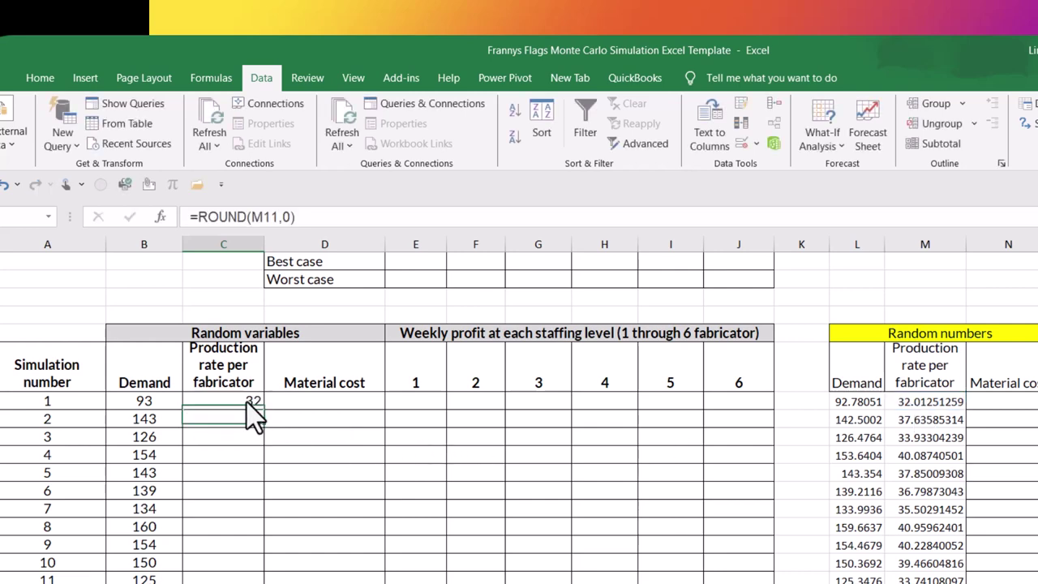
drag(263, 409, 264, 583)
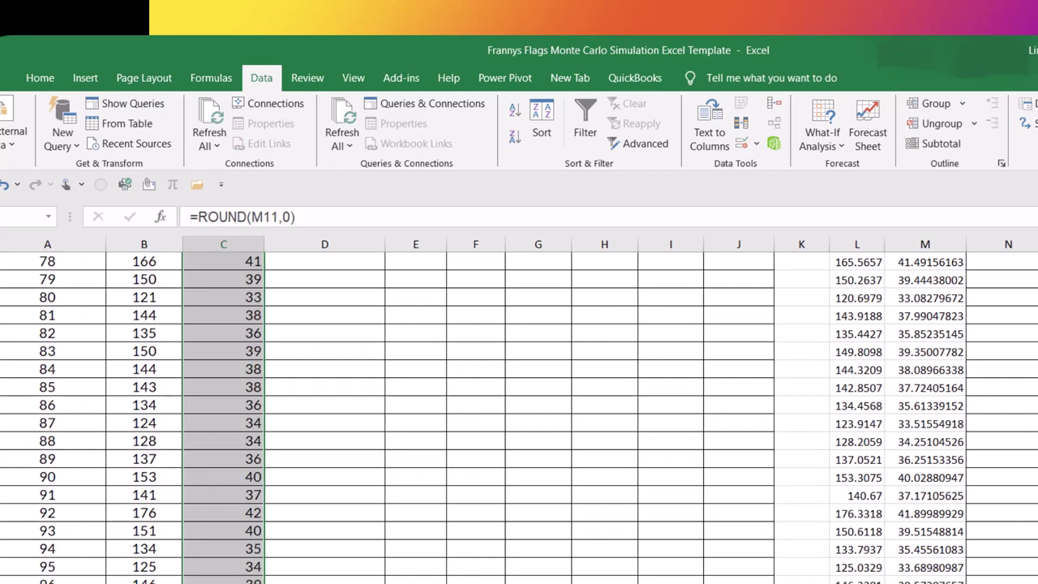
scroll(519, 417, up, 5)
scroll(519, 417, up, 20)
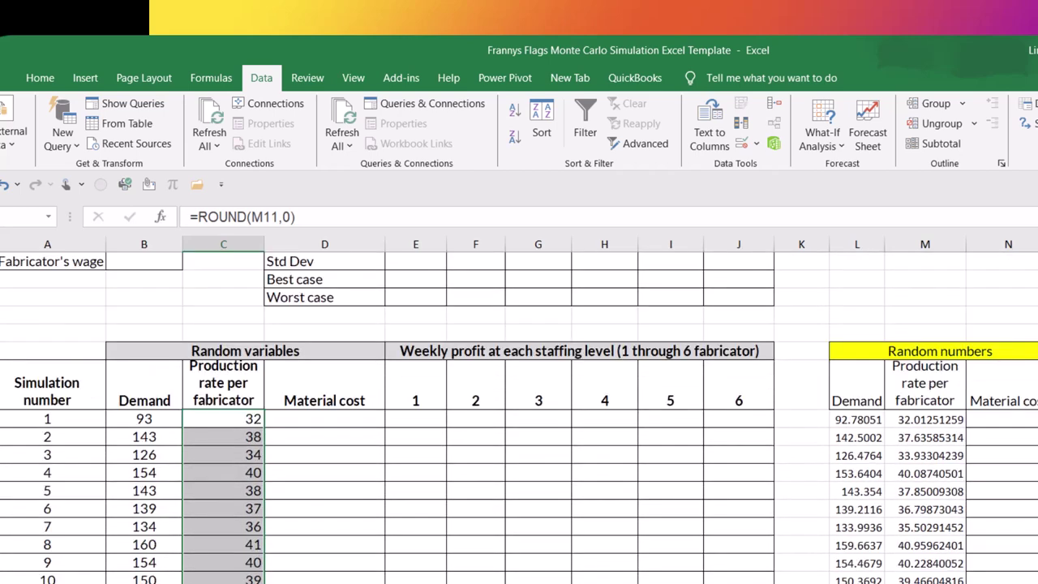
click(39, 78)
click(344, 138)
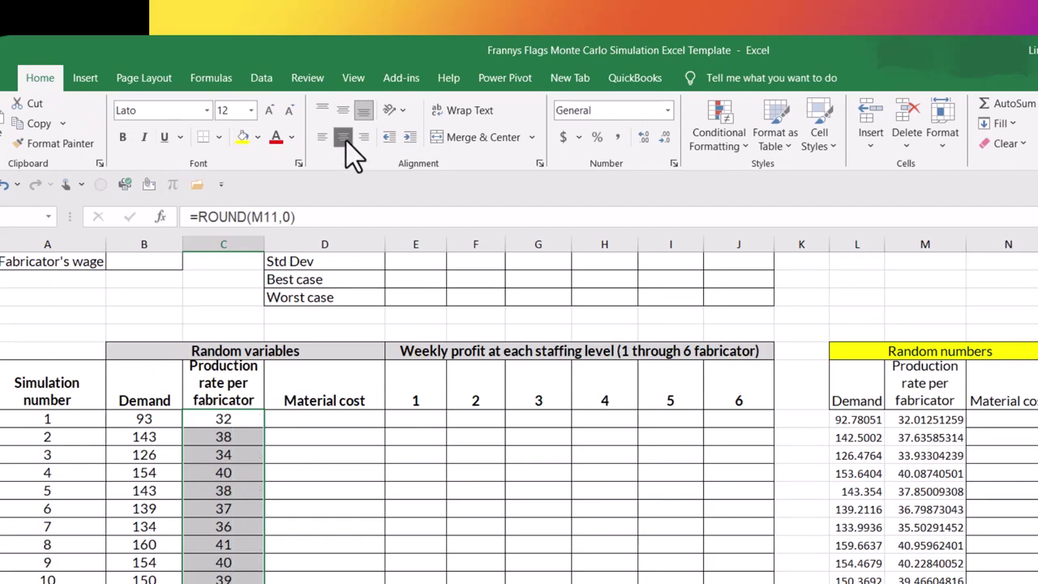
Step: Open random number generation for the Material cost column and set a Normal distribution with a mean of 13
click(1005, 419)
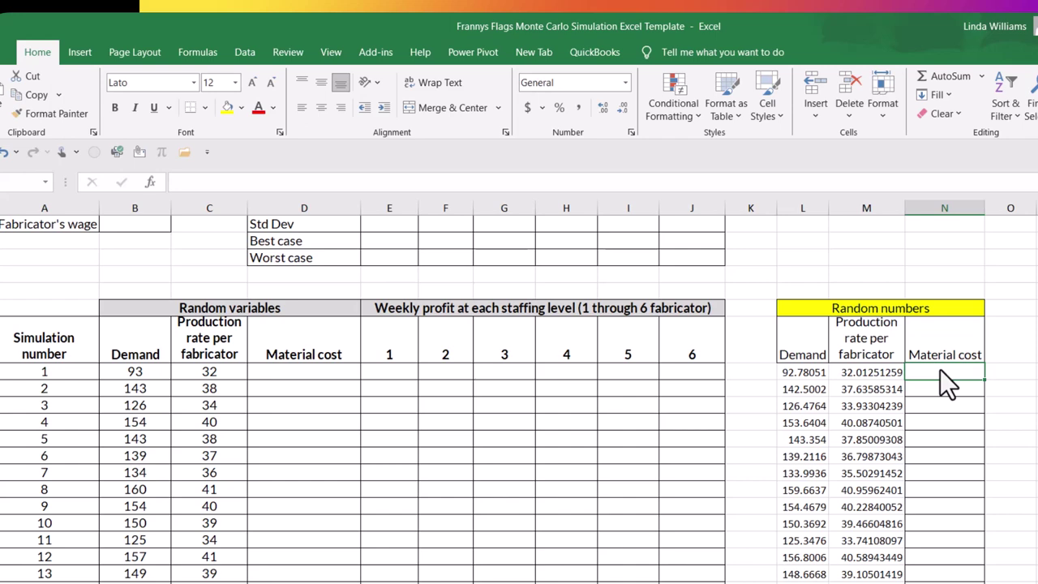
click(252, 54)
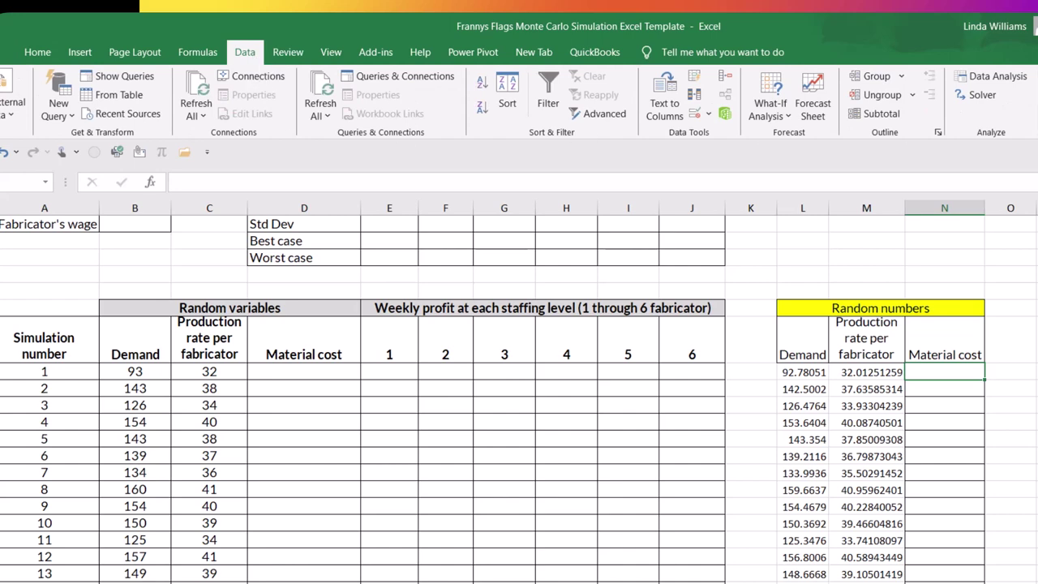
click(999, 81)
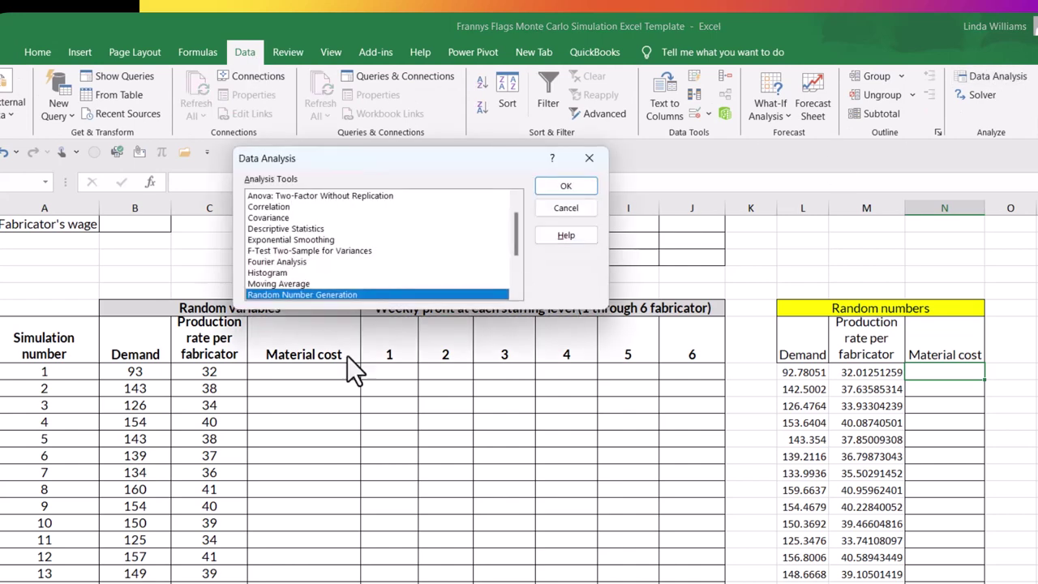
click(561, 188)
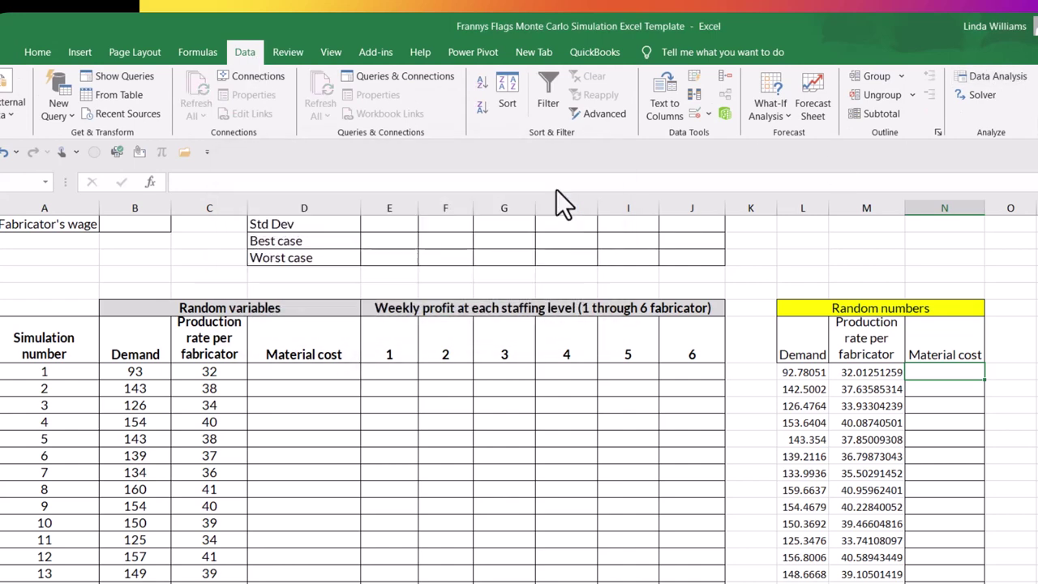
click(422, 123)
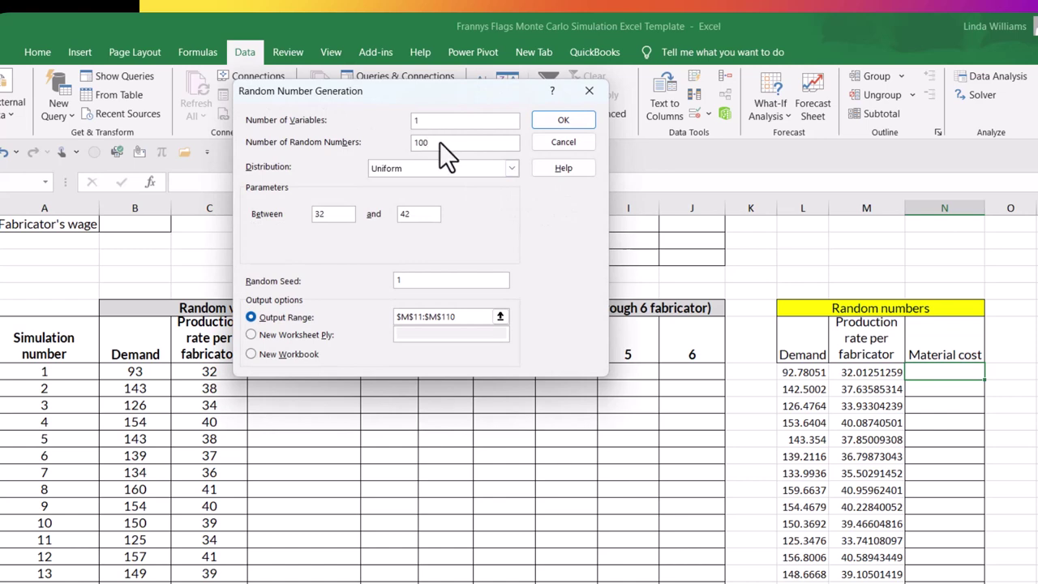
click(510, 169)
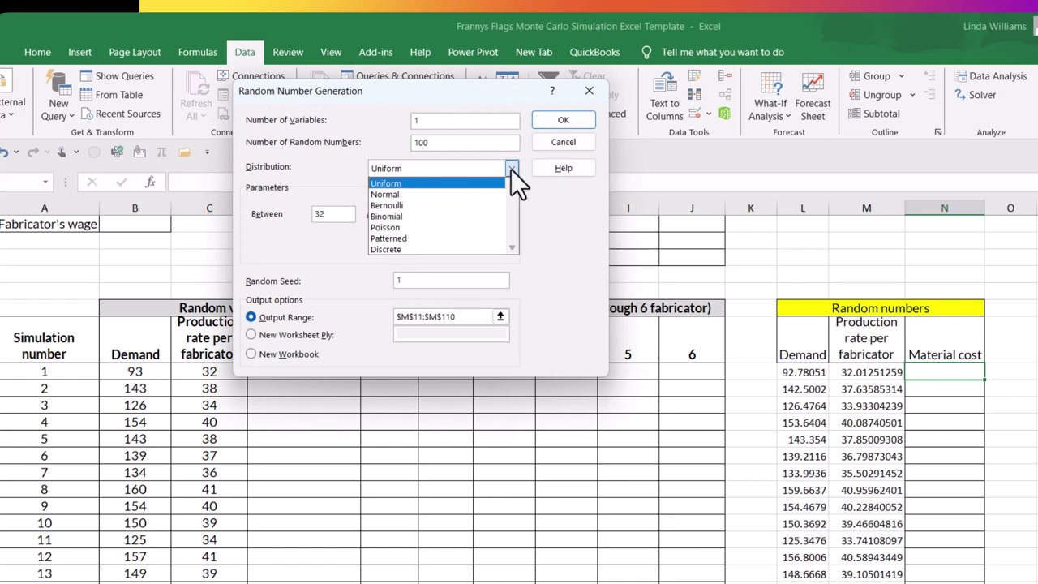
click(472, 198)
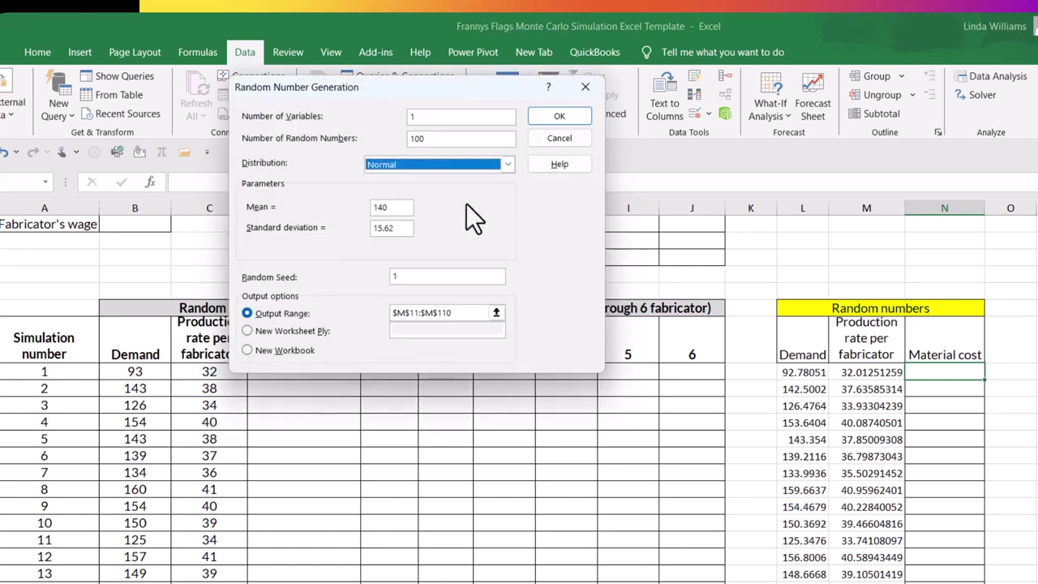
click(388, 207)
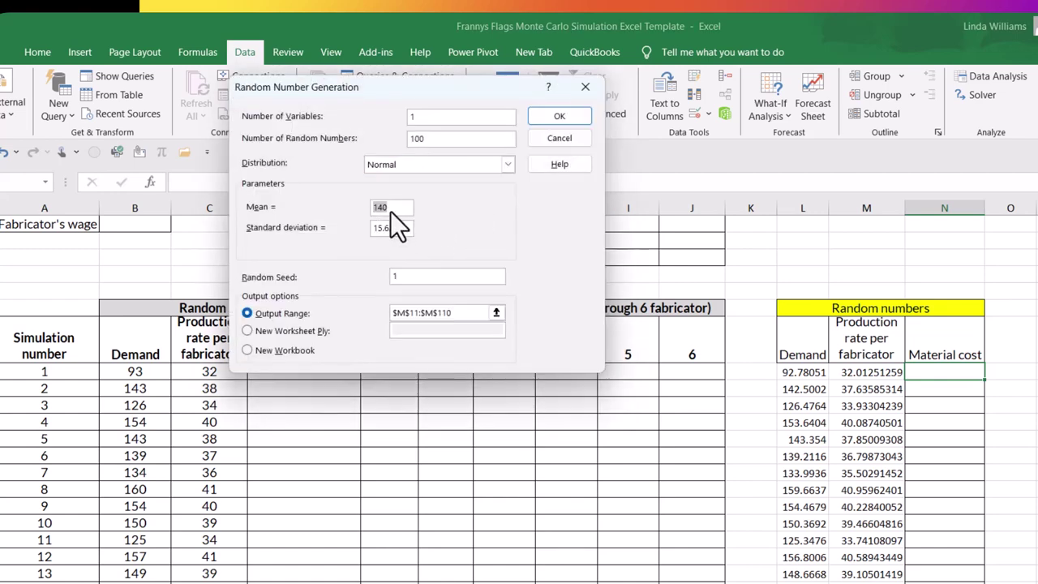
text(13)
Step: Set the standard deviation to 1.40 and the output range to $N$11:$N$110, and generate the Material cost random numbers
click(496, 315)
scroll(665, 359, up, 3)
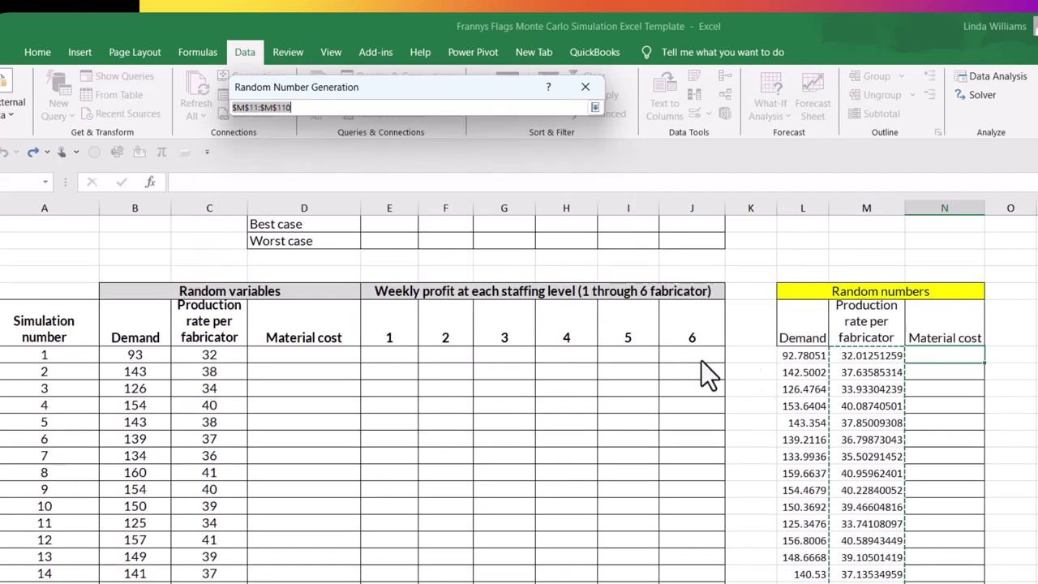
click(937, 357)
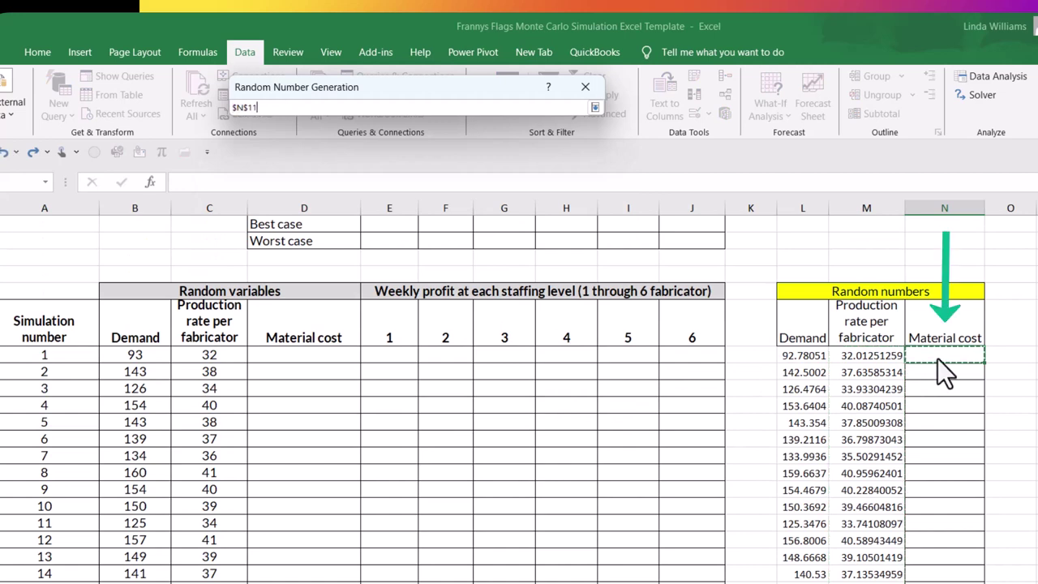
shift+click(937, 358)
text(0)
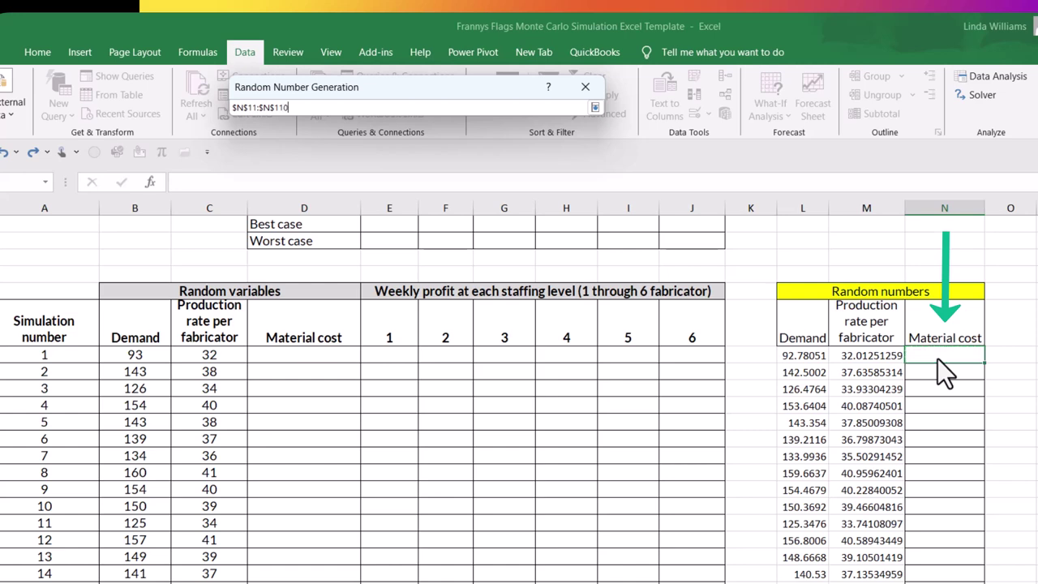
click(597, 111)
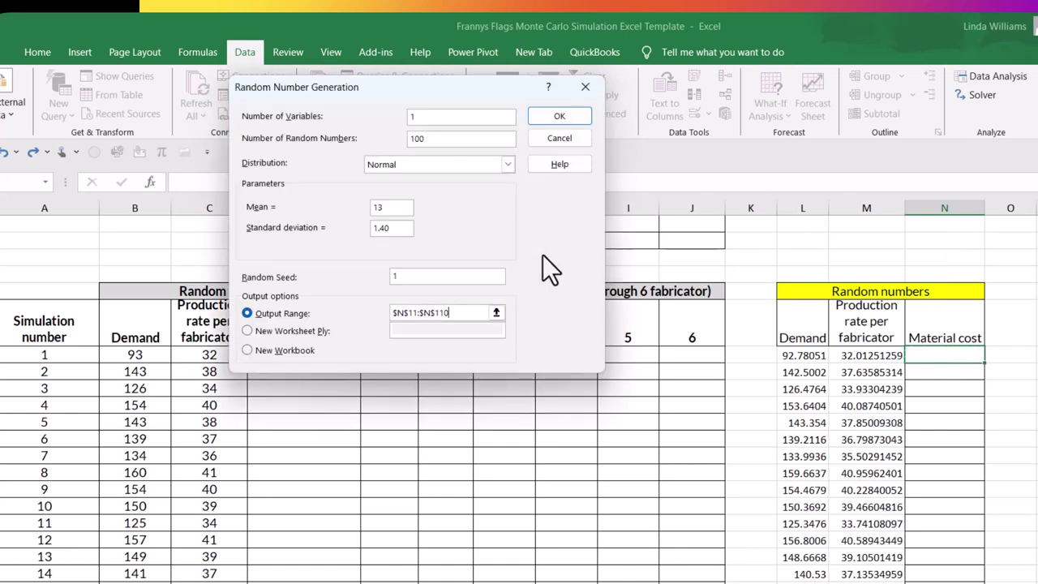
click(558, 116)
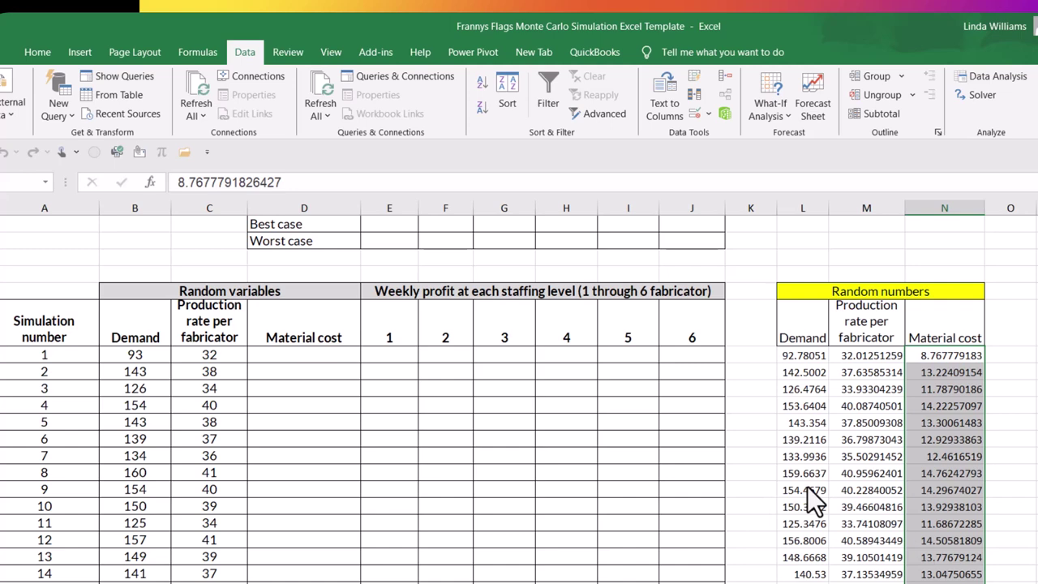
Step: Enter =ROUND(N11,2) in D11 to round the first Material cost random number to two decimals
click(322, 354)
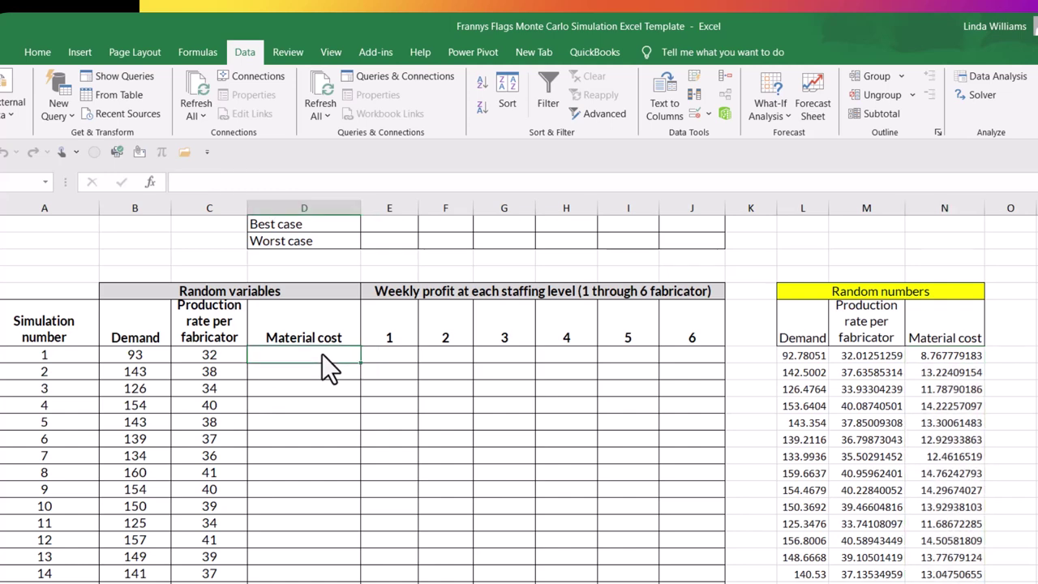
text(=ROUN)
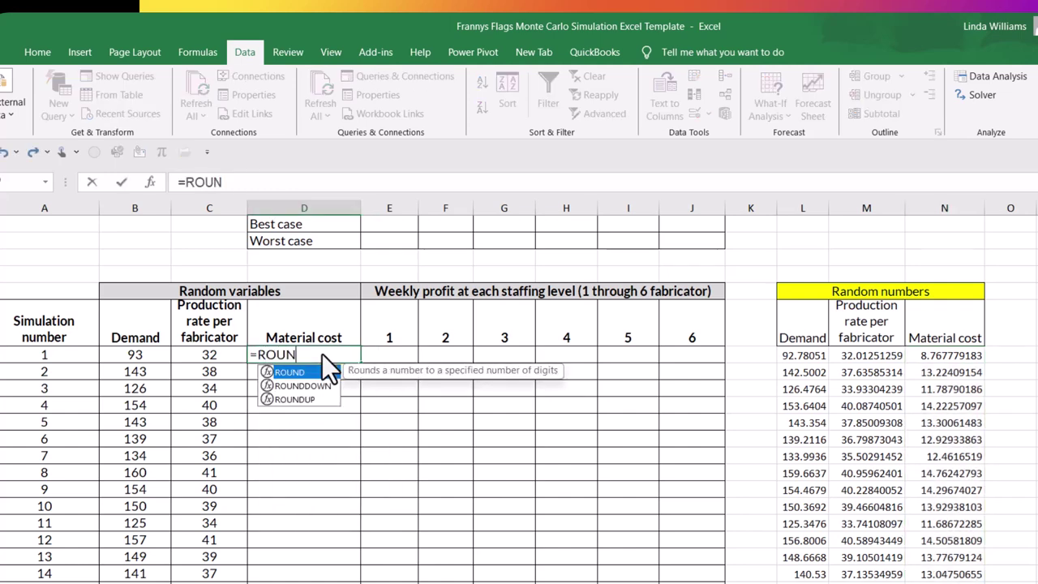
text(D()
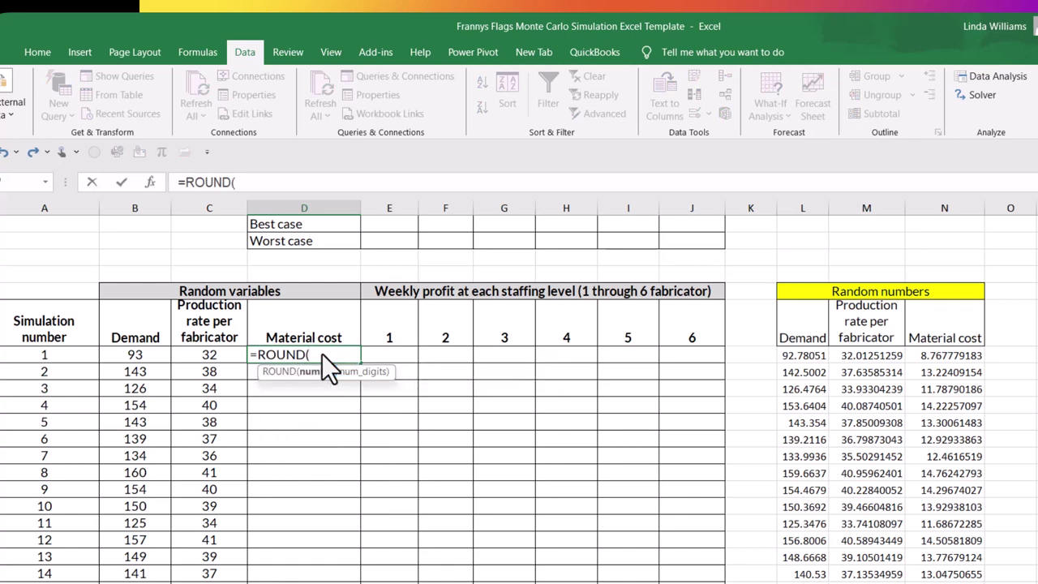
click(928, 358)
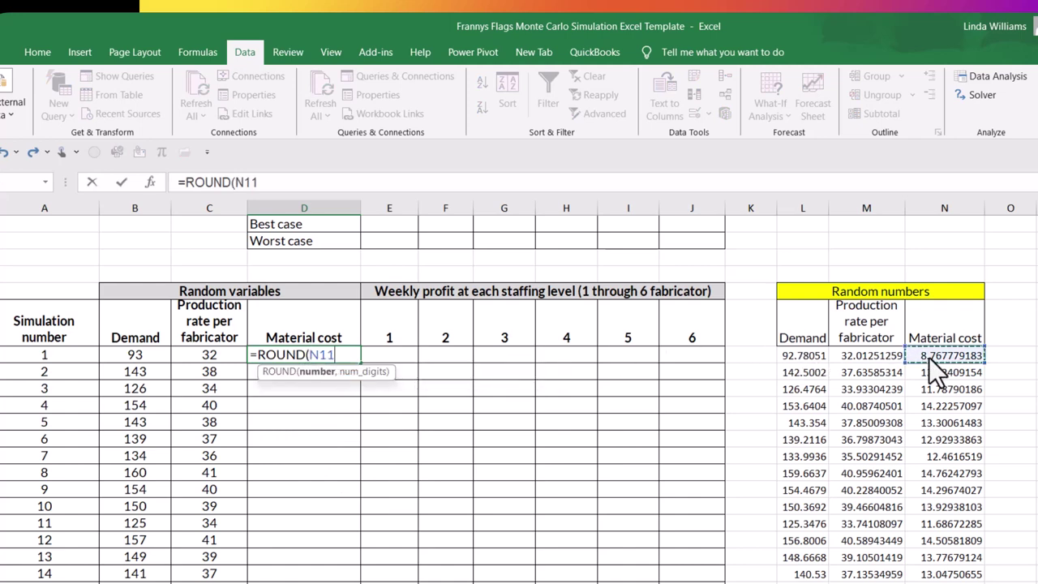
text(,2)
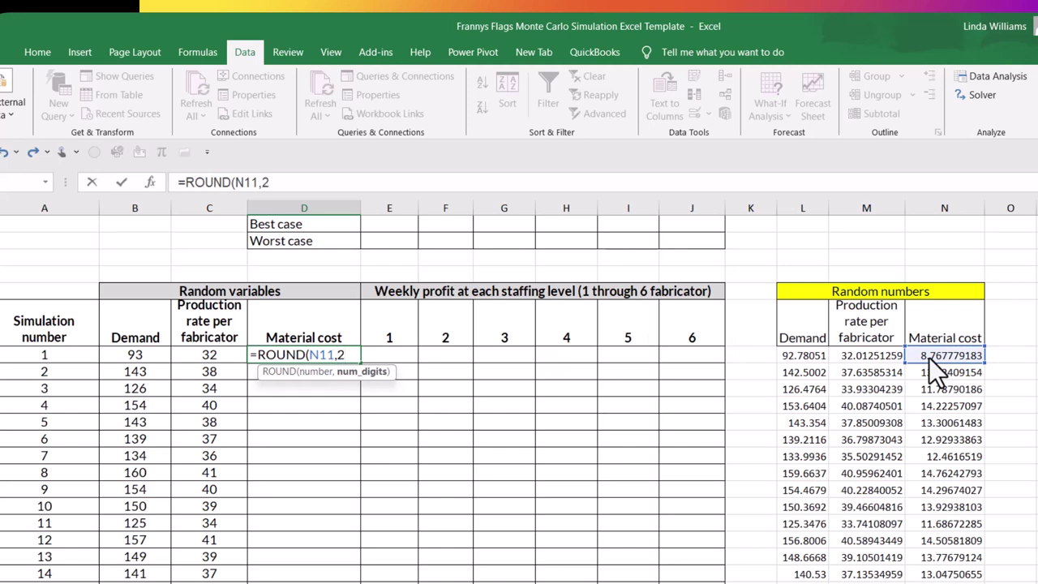
text())
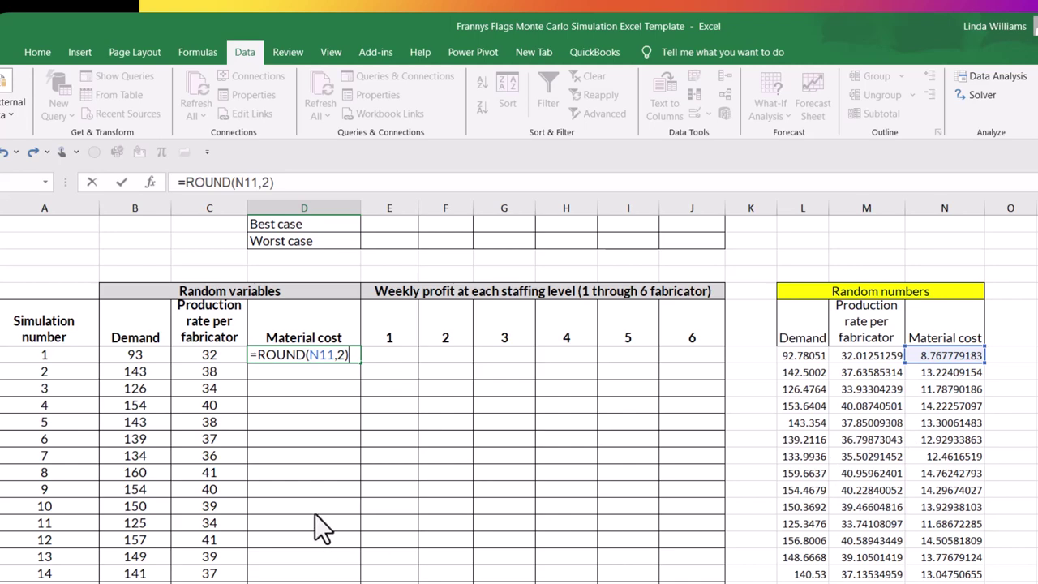
key(Return)
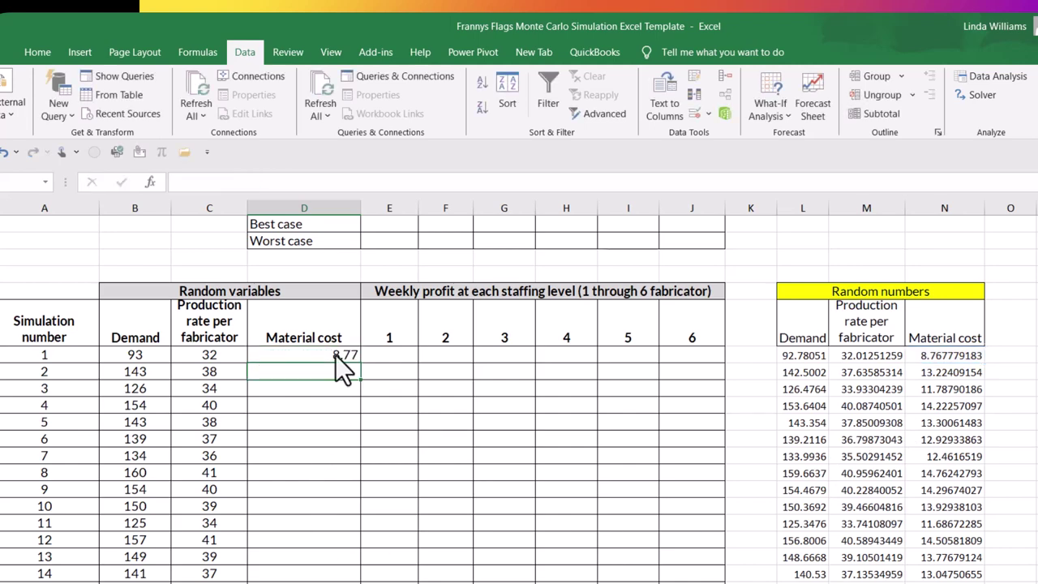
Step: Fill the rounding formula from D11 down the Material cost column for the remaining simulations
click(347, 358)
drag(360, 363, 359, 582)
scroll(519, 398, down, 9)
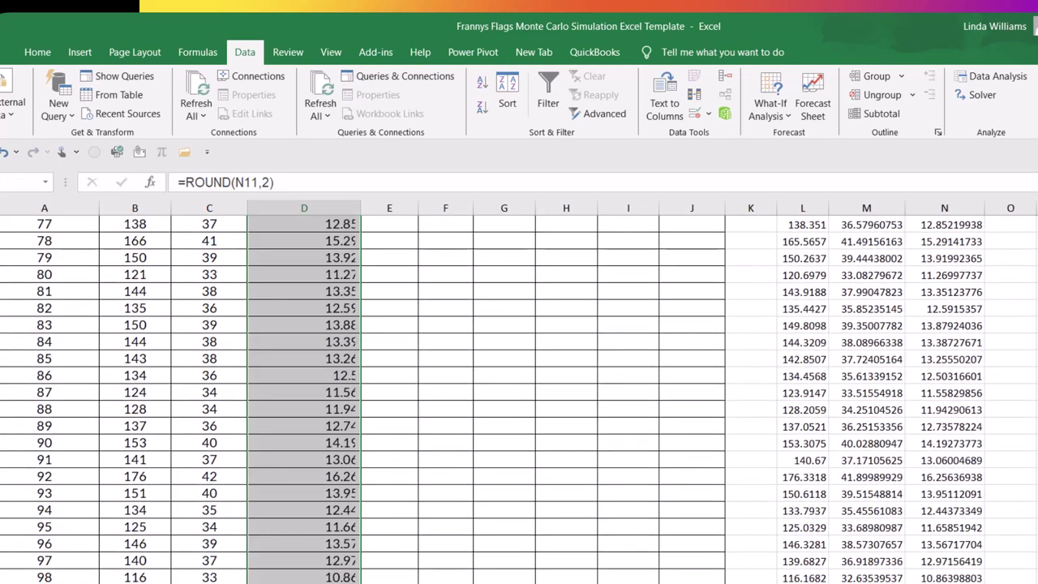
scroll(519, 397, up, 8)
scroll(519, 397, up, 18)
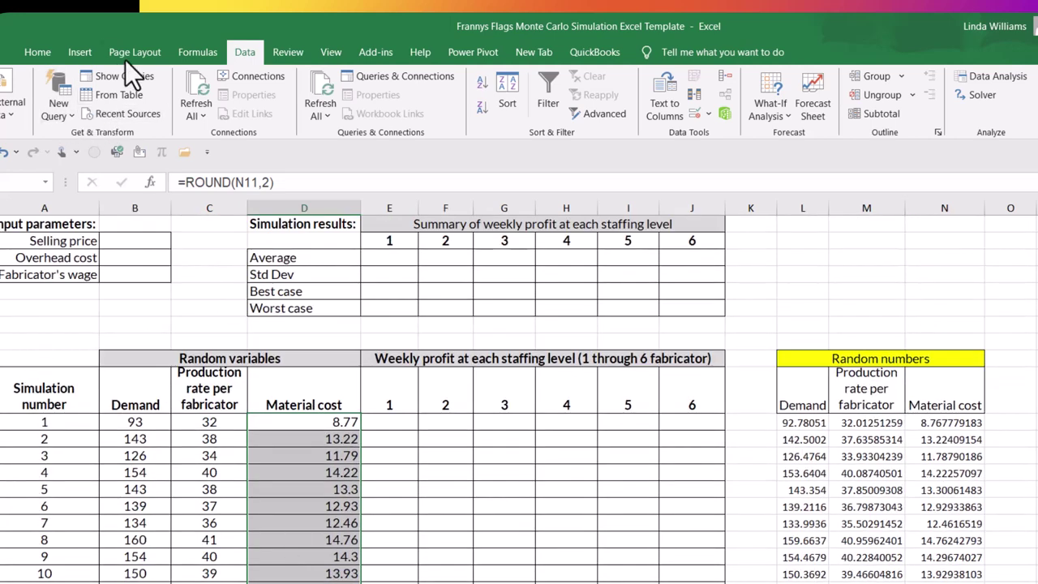
Step: Centre the Material cost values horizontally and apply the dollar Accounting number format to them
click(37, 54)
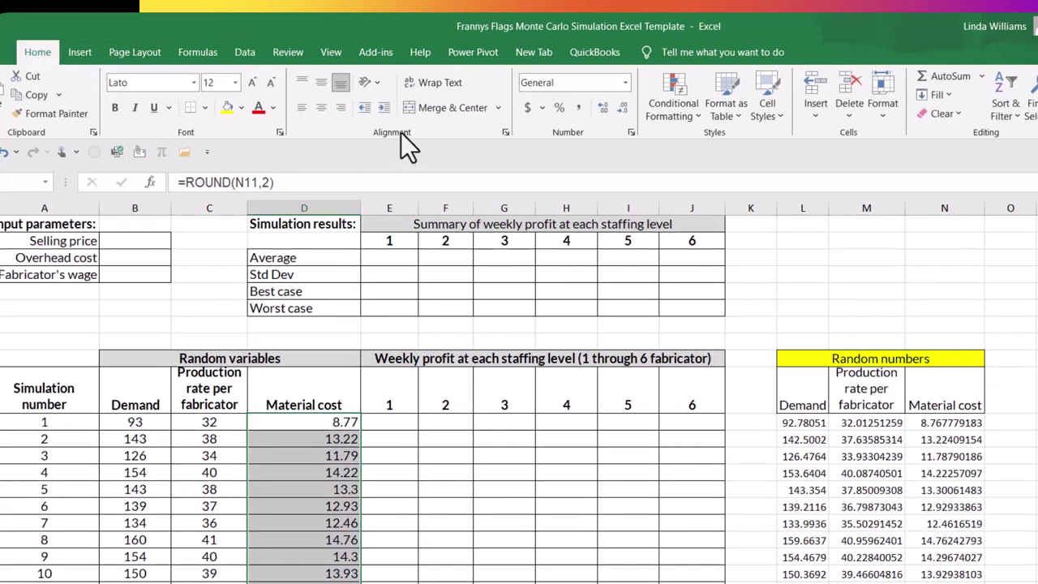
click(320, 109)
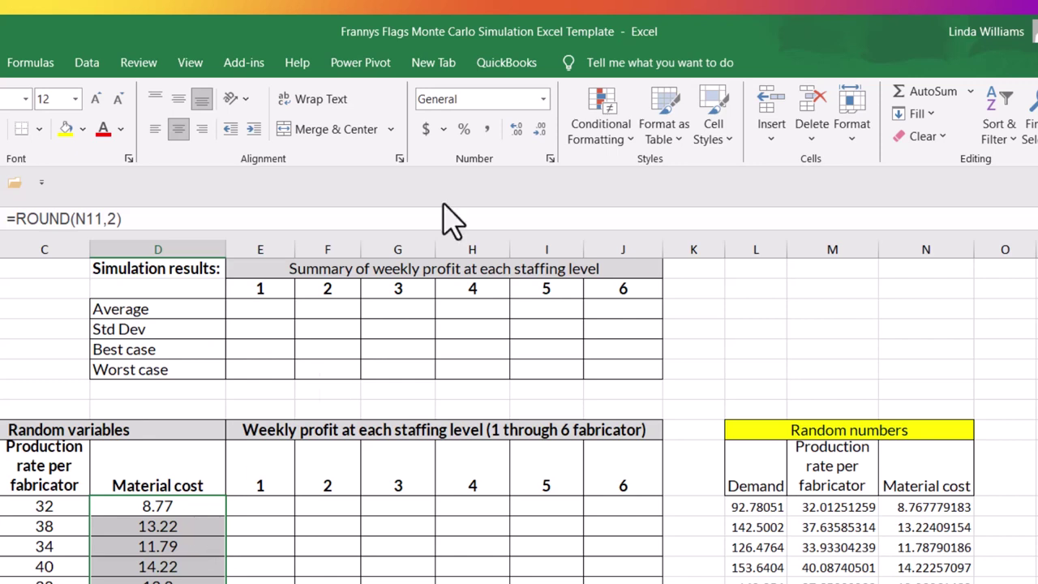
click(426, 131)
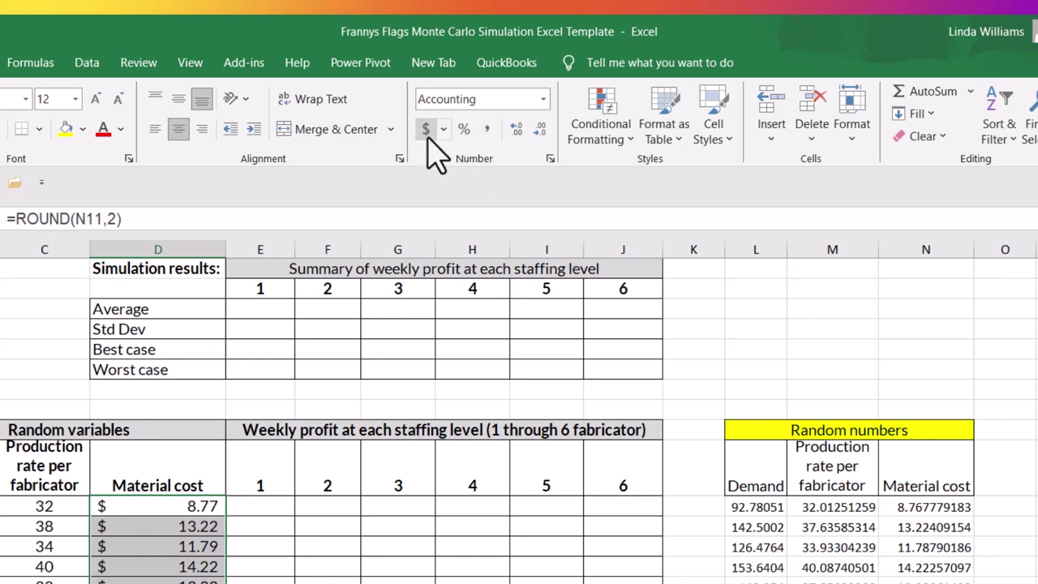
click(175, 509)
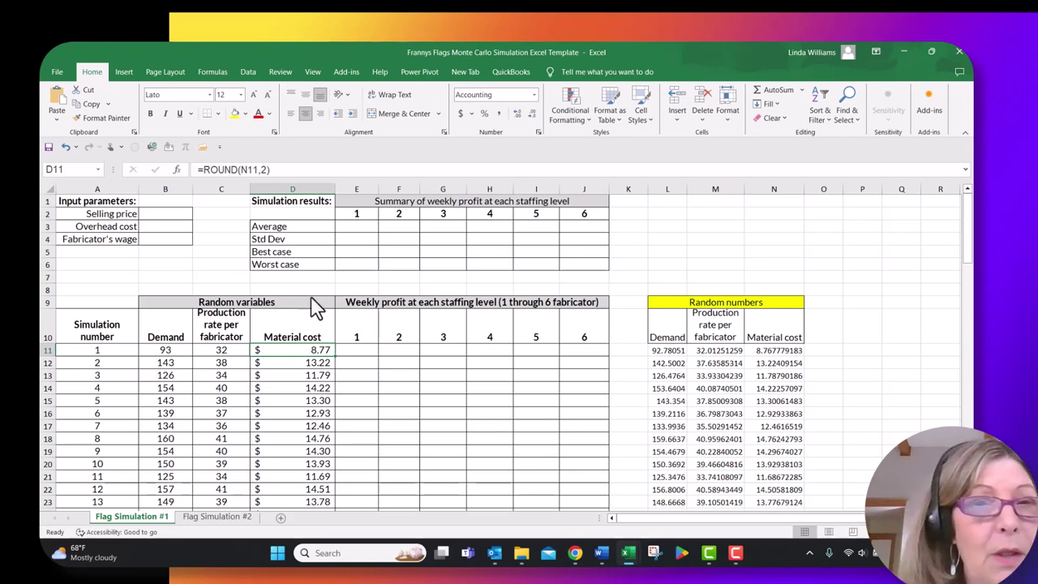
click(173, 216)
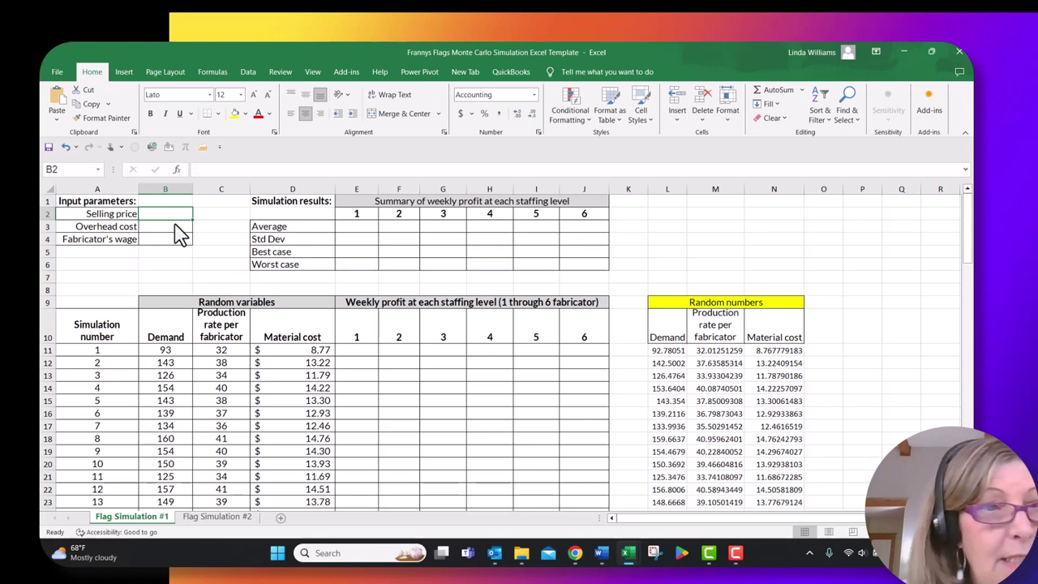
click(174, 229)
click(172, 241)
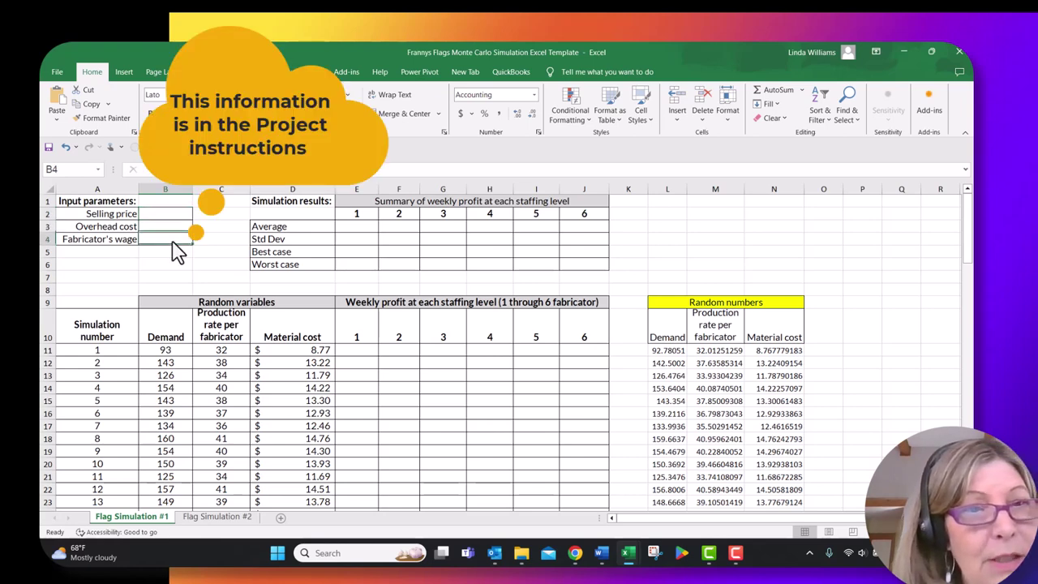